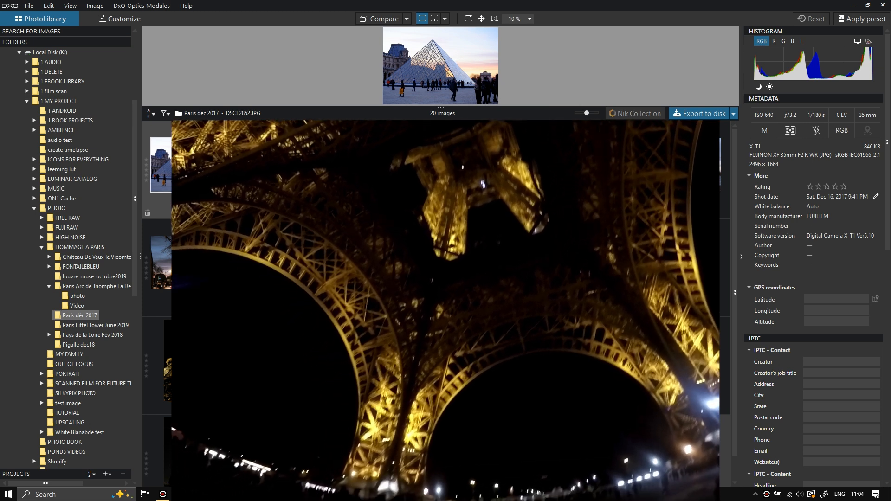
Step: Look through the night photos in the Paris déc 2017 folder one after another
click(289, 453)
key(Right)
key(Right)
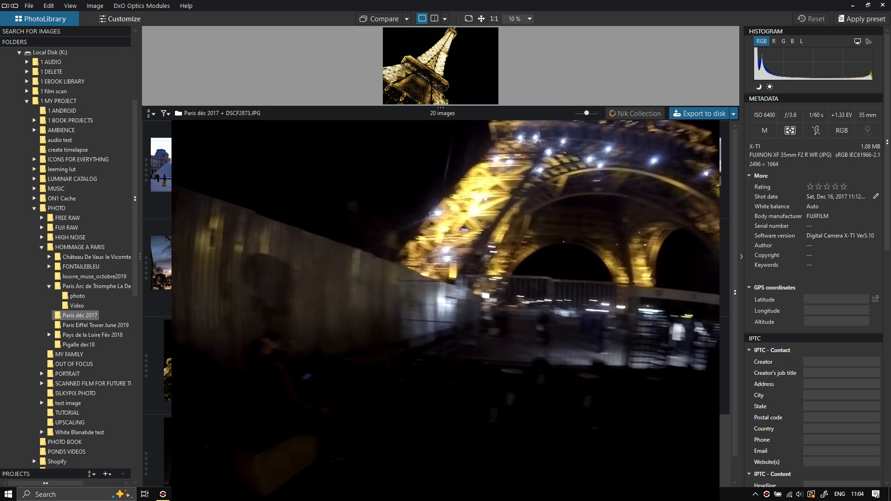
key(Right)
key(Left)
key(Left)
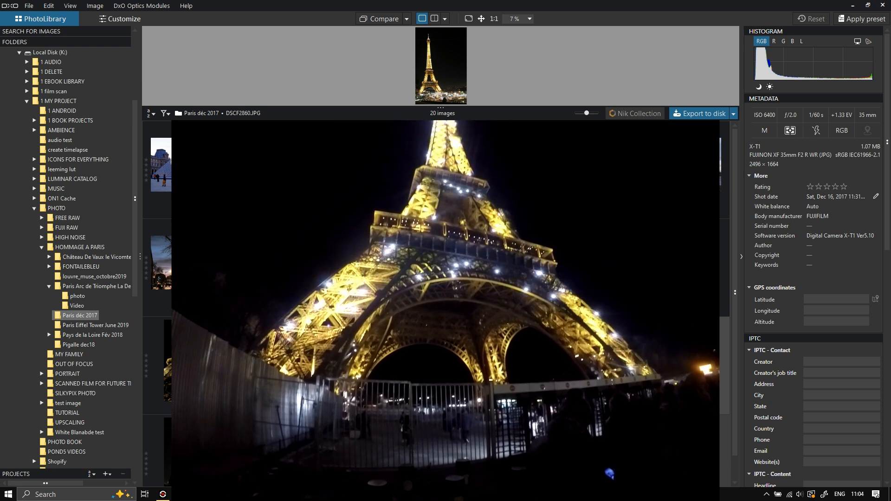
key(Left)
key(Left)
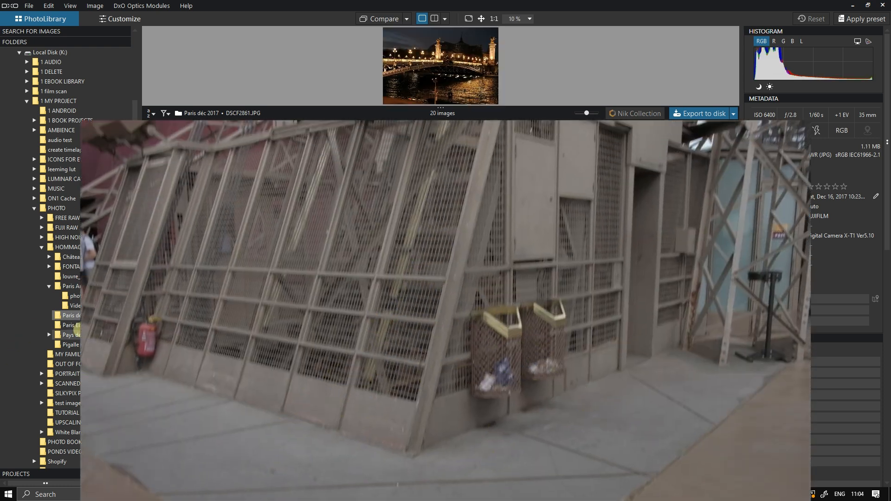
Step: Open the Paris Eiffel Tower June 2019 folder and enlarge the image preview area to about half the window height
click(80, 325)
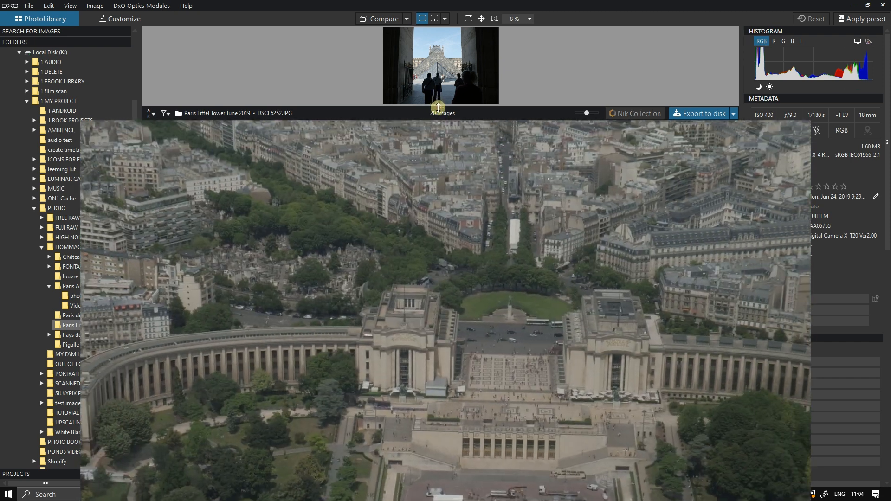
drag(438, 108, 439, 272)
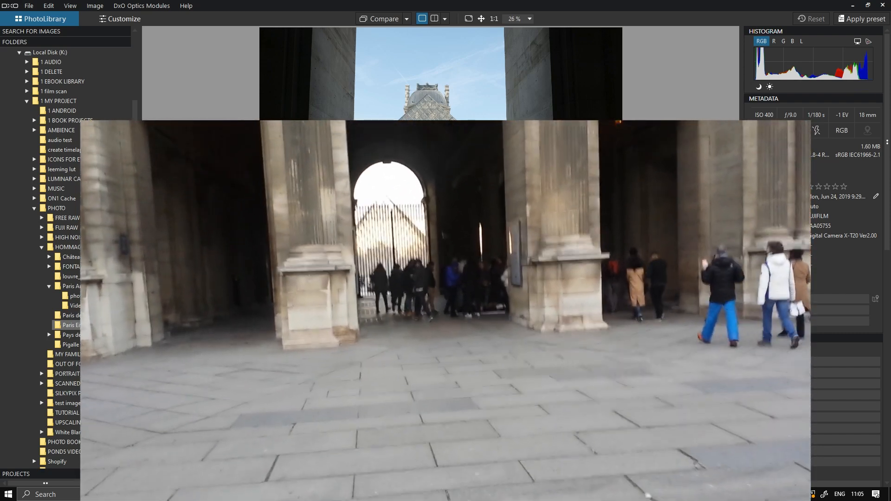
Step: Preview the photos of the Paris Eiffel Tower June 2019 folder in turn, from DSCF6253.JPG to DSCF6288.JPG
click(294, 332)
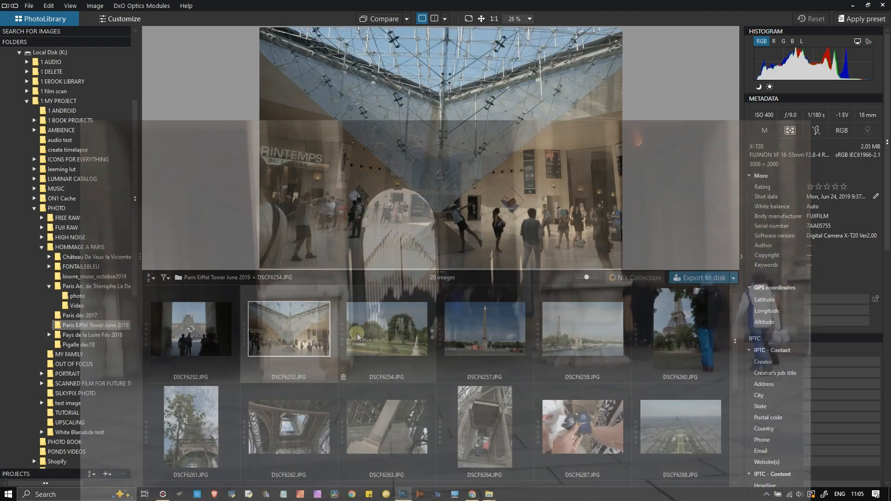
click(366, 328)
click(495, 325)
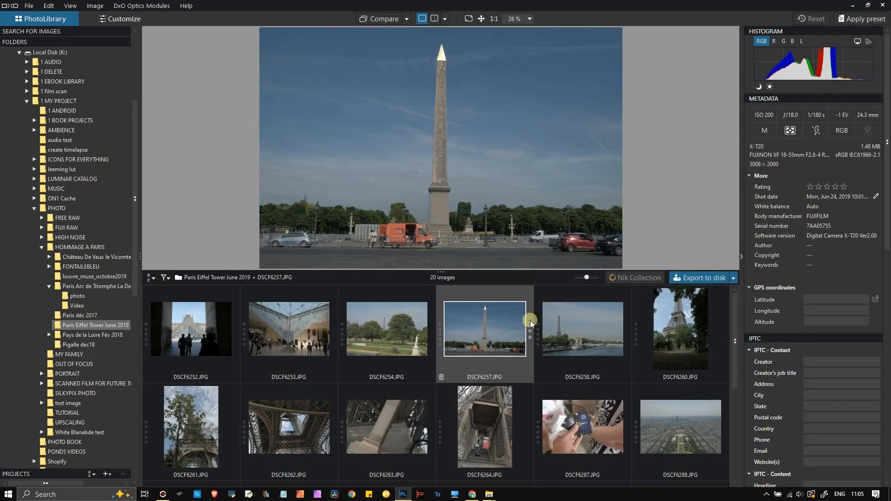
click(581, 325)
click(669, 332)
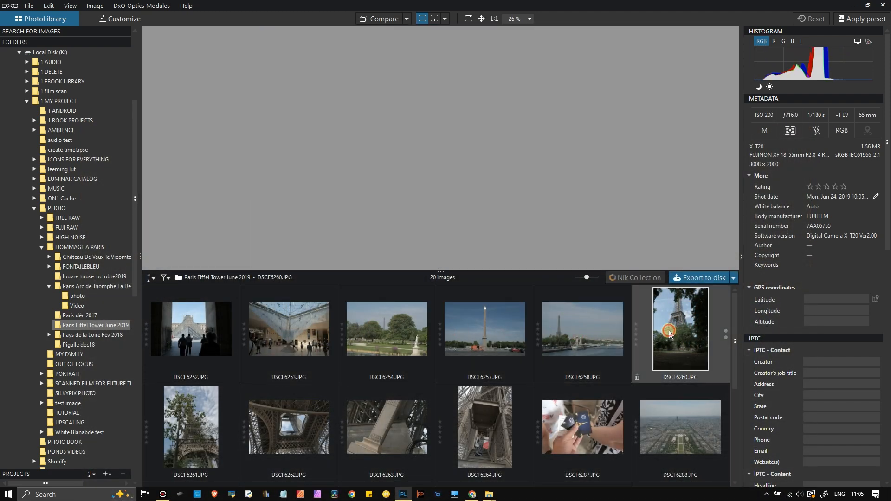
click(196, 410)
click(275, 418)
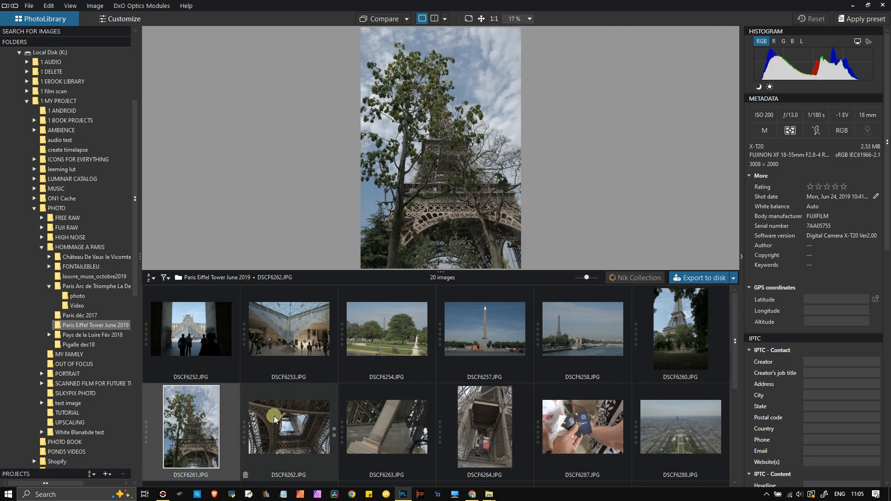
click(373, 418)
click(471, 420)
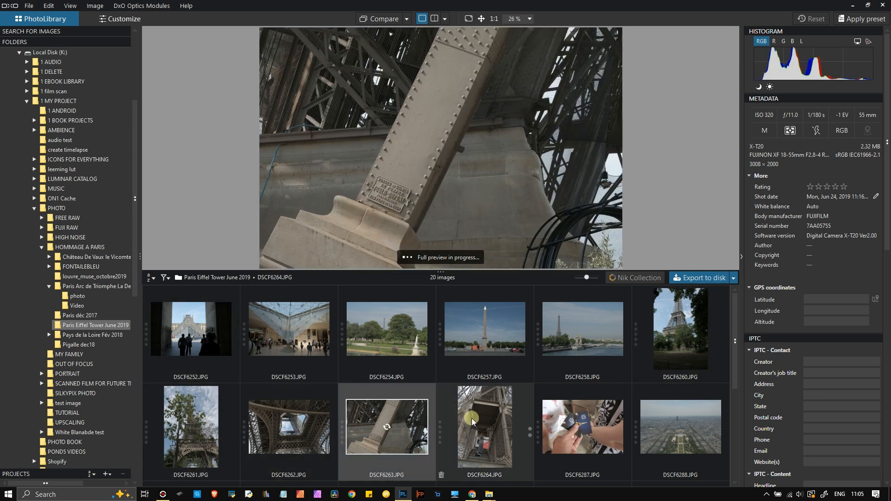
click(611, 434)
click(705, 439)
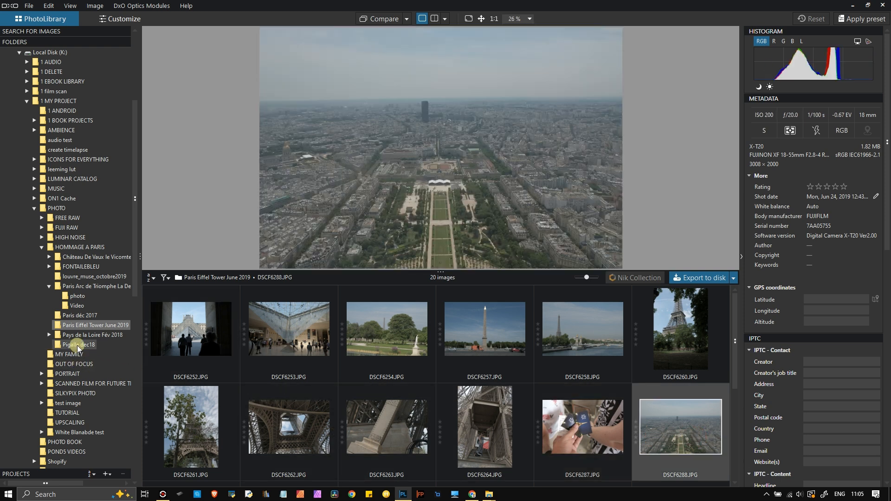
Step: Open the Paris déc 2017 folder and preview the photos DSCF2854.JPG to DSCF2857.JPG
click(88, 317)
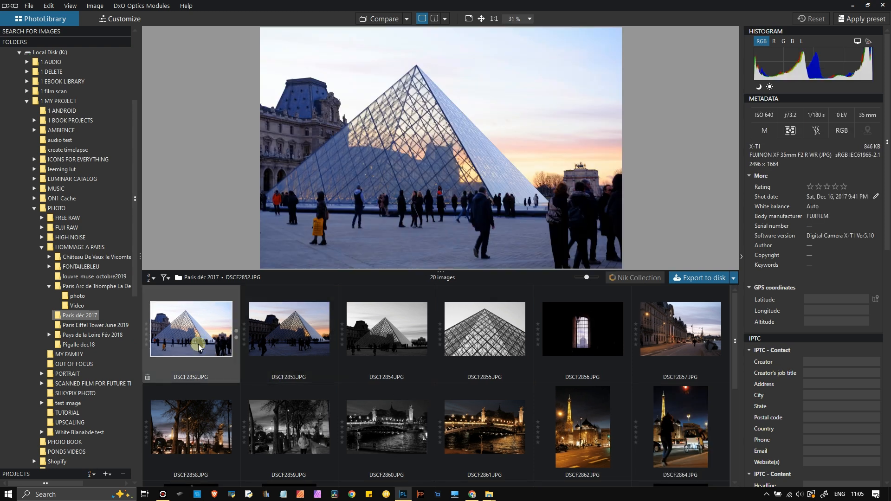
mouse_move(199, 347)
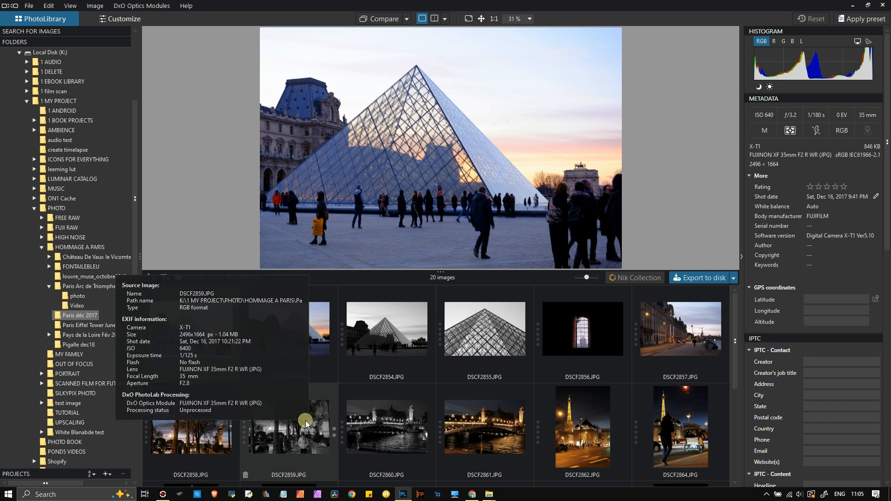
click(394, 329)
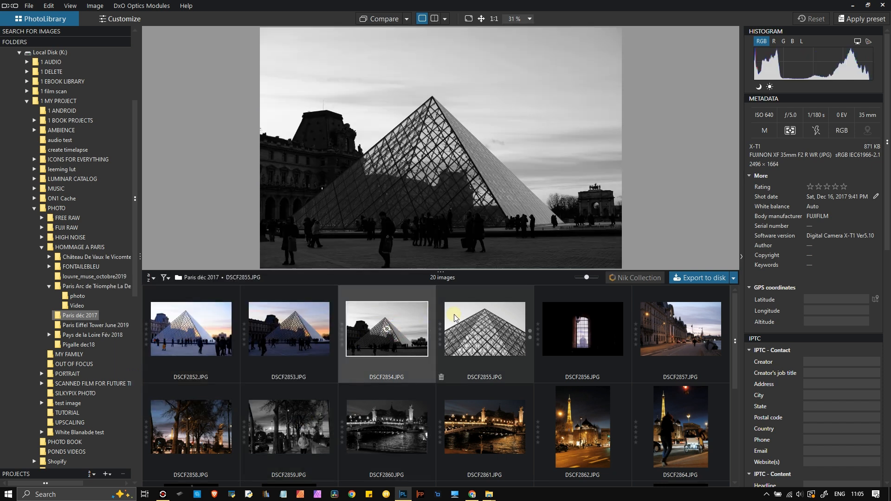
click(482, 320)
click(577, 334)
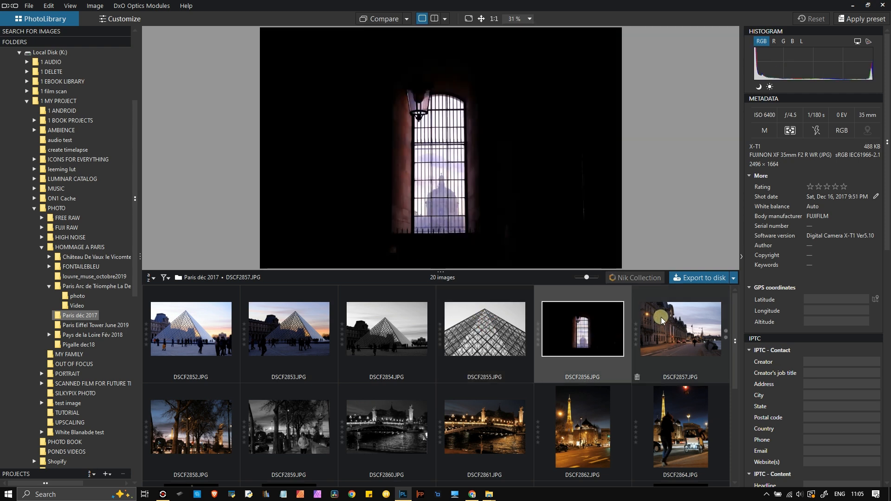
click(661, 317)
click(206, 349)
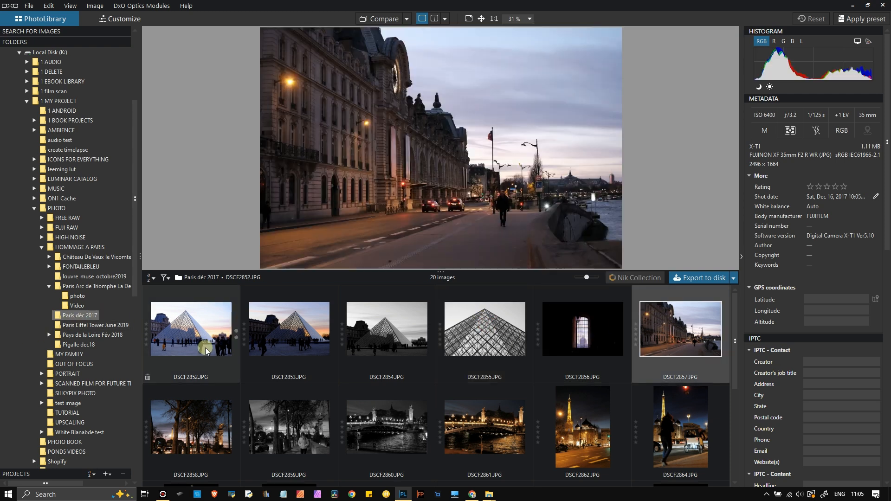
mouse_move(205, 350)
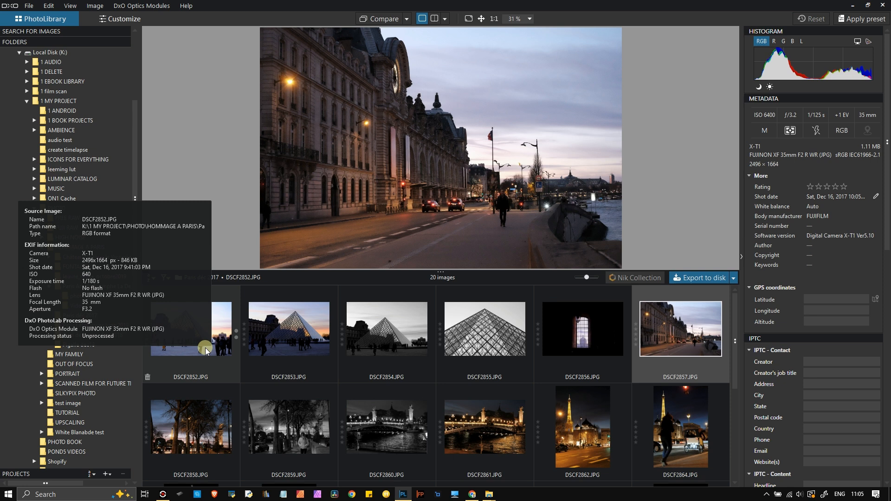
Step: Delete the black-and-white photos DSCF2859.JPG and DSCF2860.JPG from the Paris déc 2017 folder
mouse_move(274, 418)
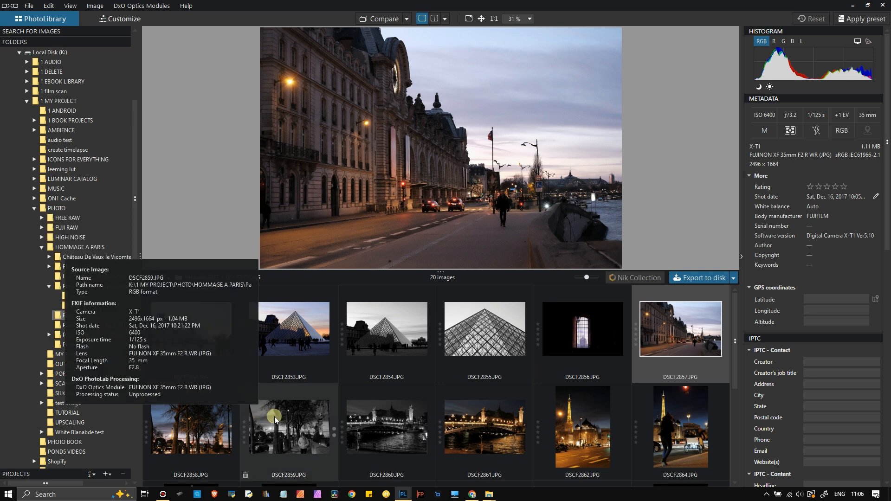
right_click(288, 444)
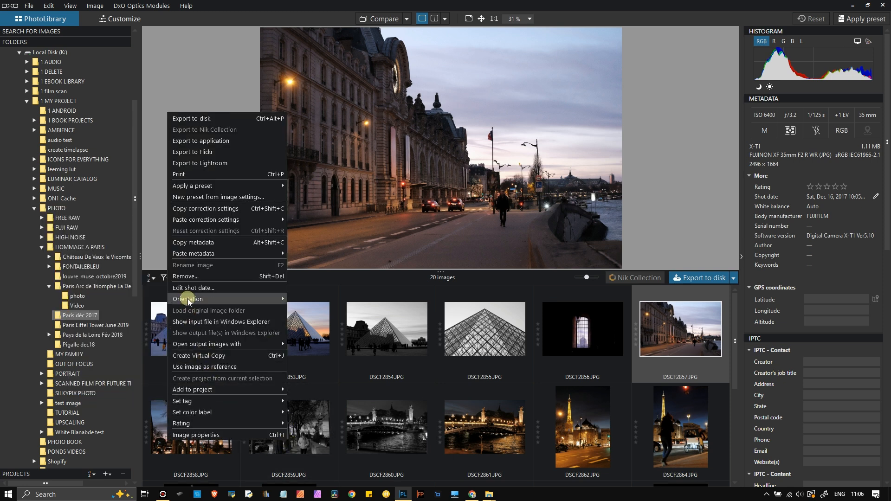
click(186, 277)
click(414, 268)
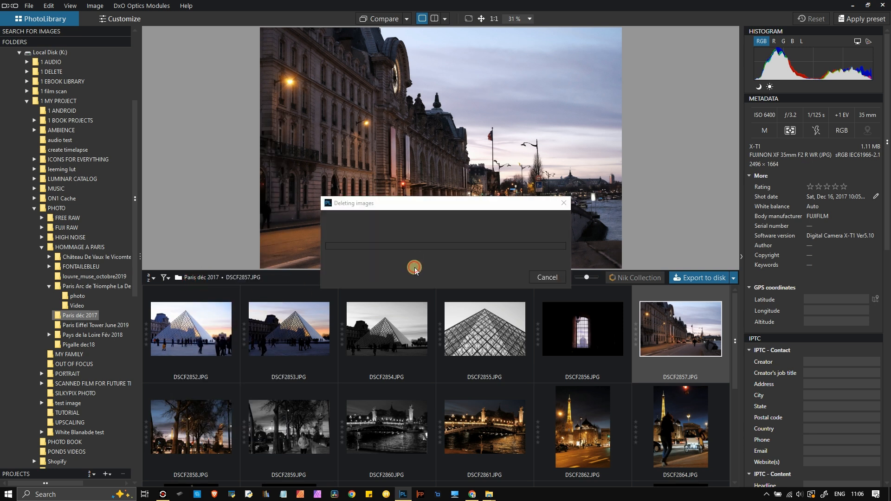
right_click(286, 440)
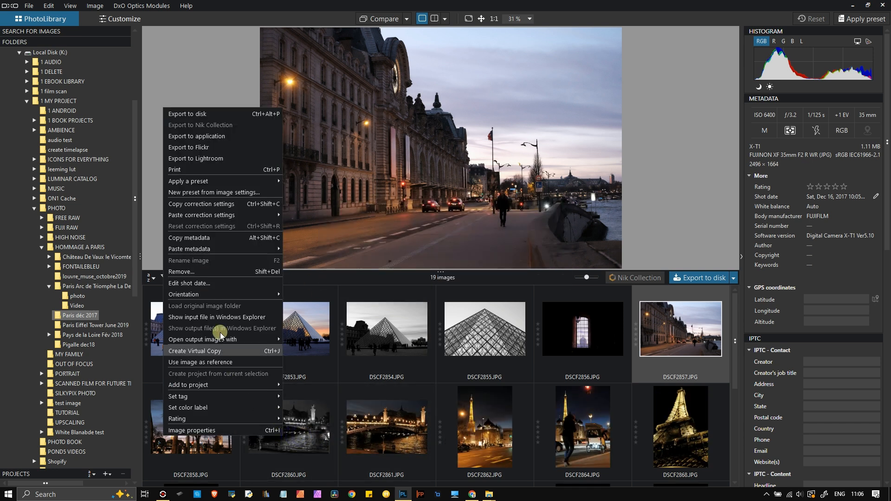
click(202, 273)
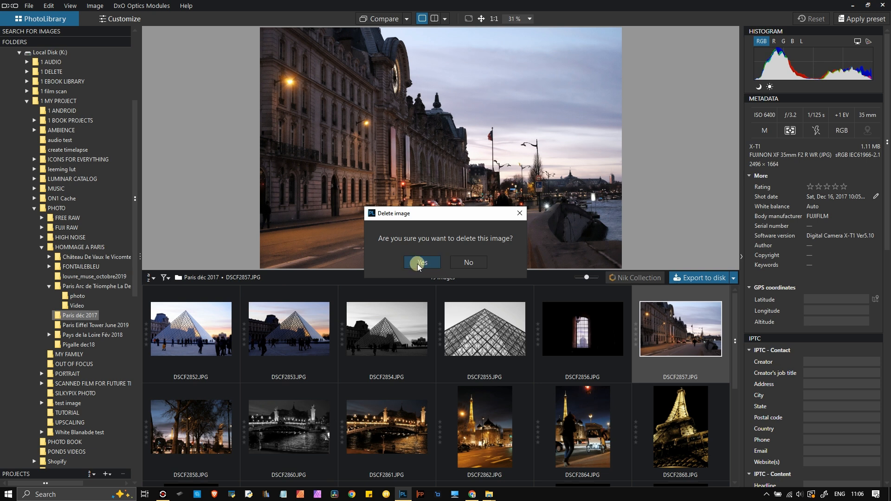
click(419, 264)
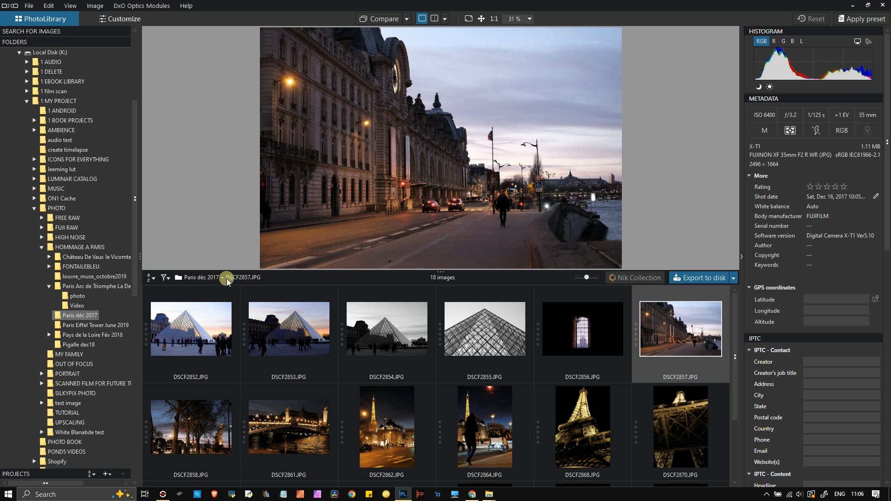
Step: Open the photo subfolder inside the Paris Arc de Triomphe La Defence folder to view its images
click(91, 327)
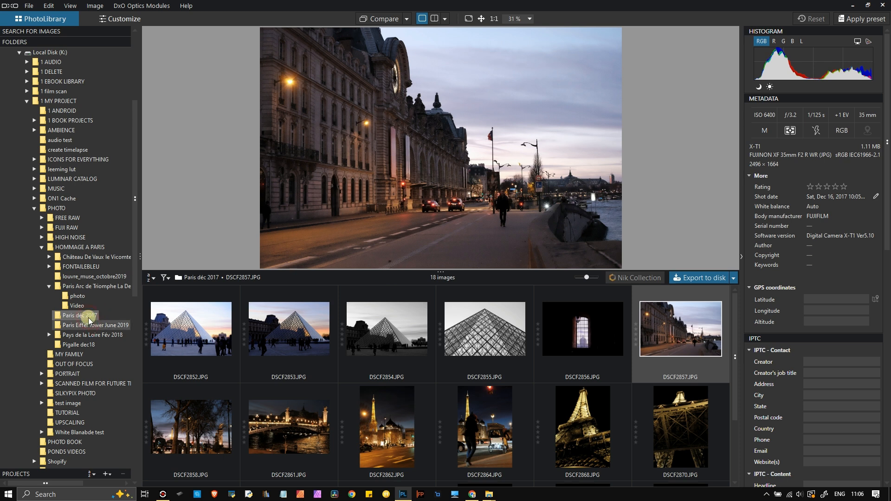
click(98, 287)
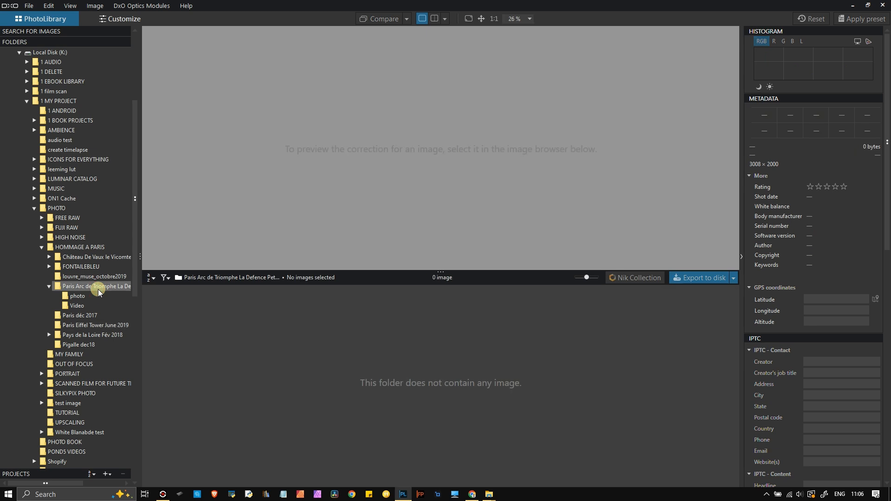
click(82, 300)
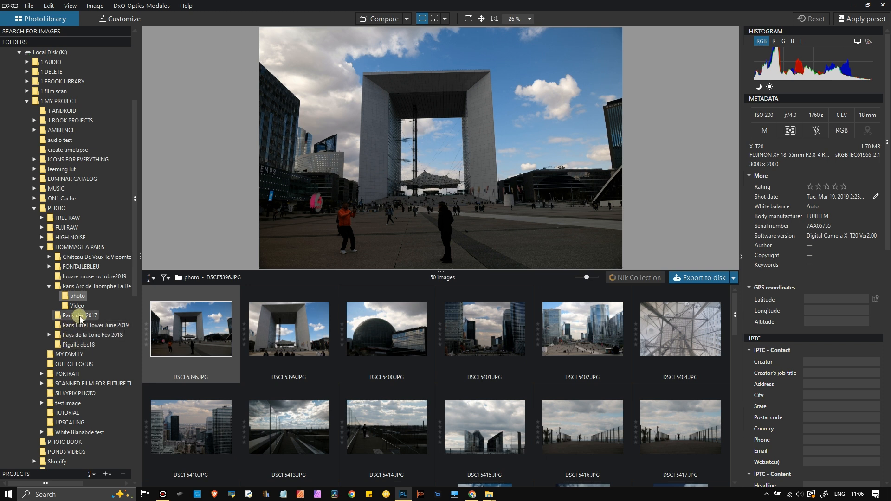
Step: Return to the Paris déc 2017 folder and look over its thumbnails
click(80, 317)
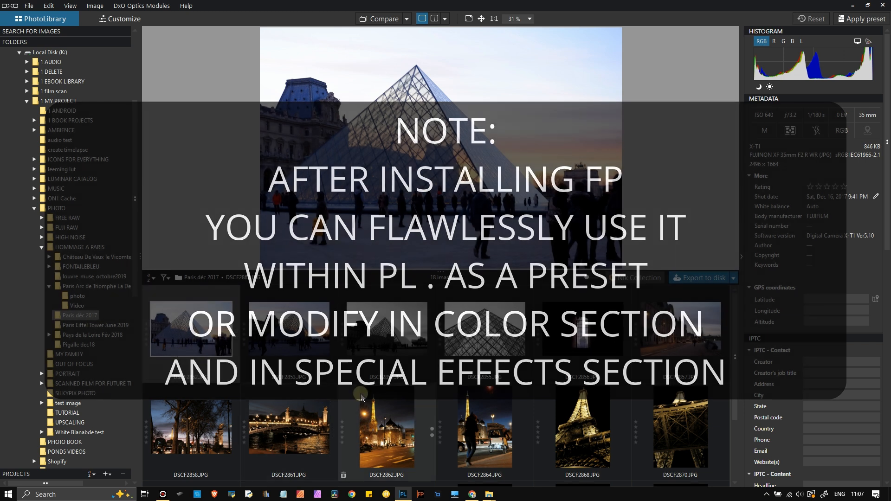
scroll(255, 380, down, 3)
scroll(254, 381, up, 3)
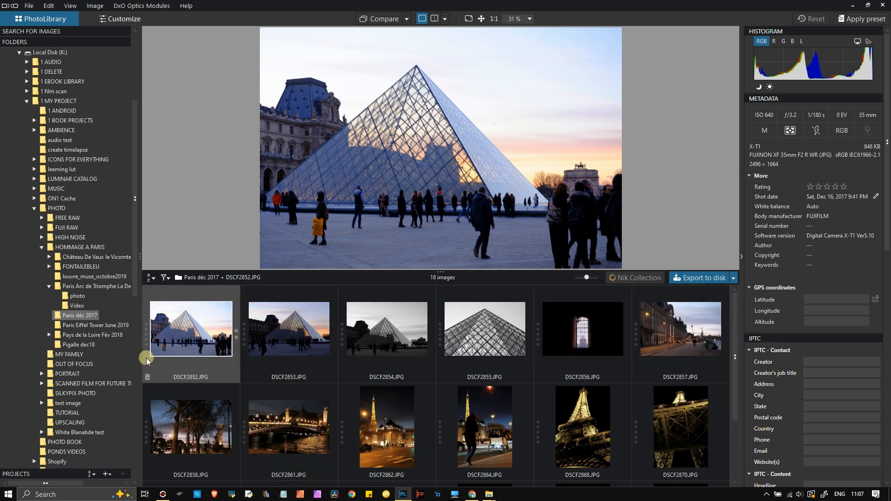
Step: Open the Paris Eiffel Tower June 2019 folder and enlarge the preview until only one row of thumbnails remains
click(83, 326)
click(201, 369)
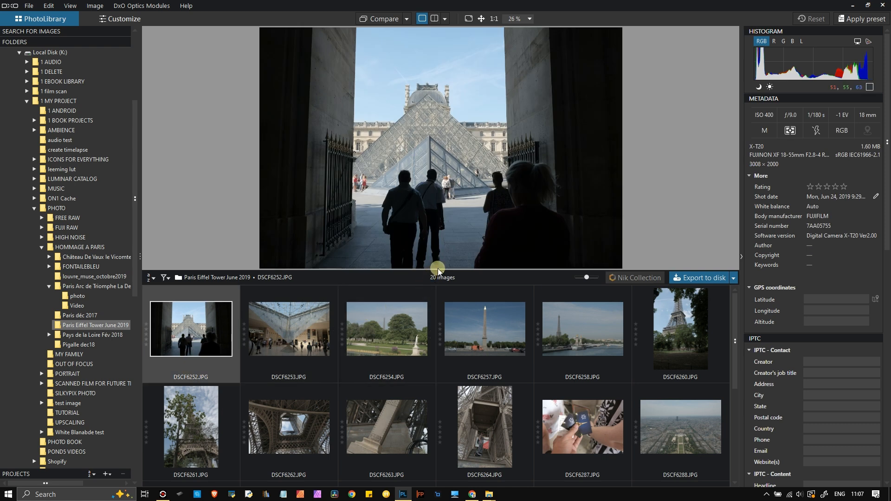
drag(442, 273, 472, 425)
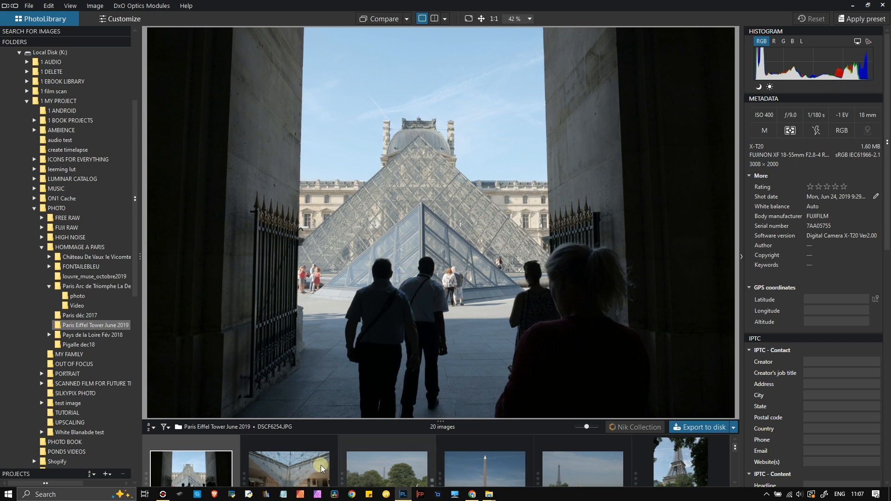
Step: Compare the photos DSCF6253.JPG and DSCF6252.JPG in the enlarged preview
click(302, 475)
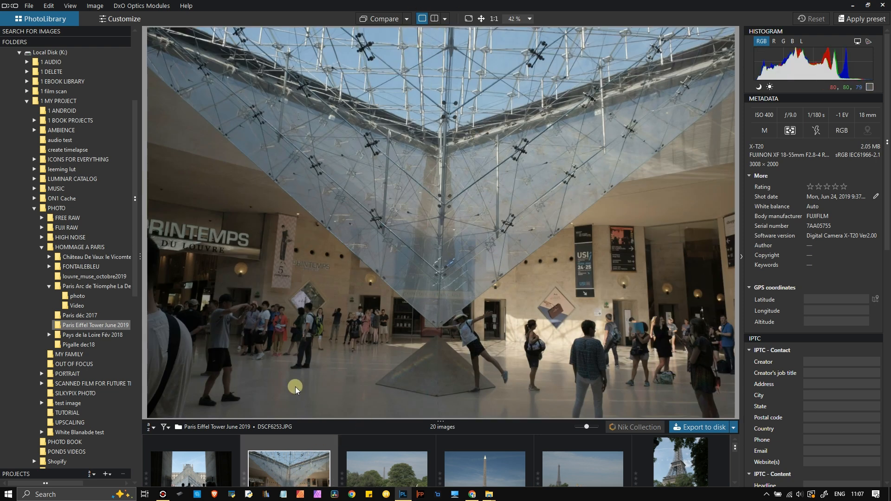
click(196, 475)
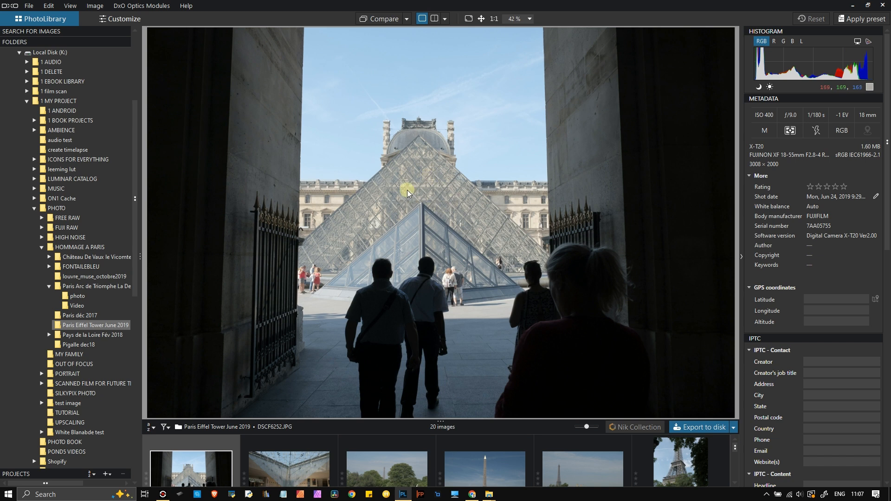
click(271, 466)
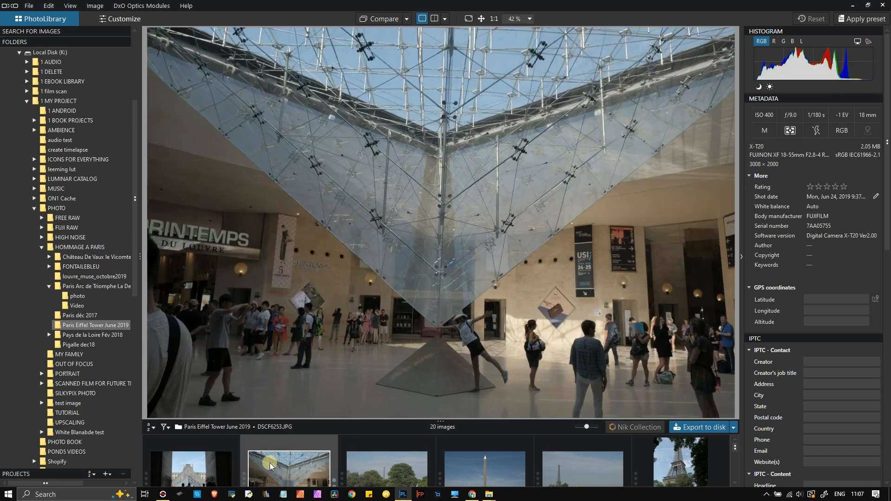
Step: Select DSCF6252.JPG and show the DxO FilmPack Time Machine presets for it, collapsing the DxO FilmPack Designer - Color group
click(237, 470)
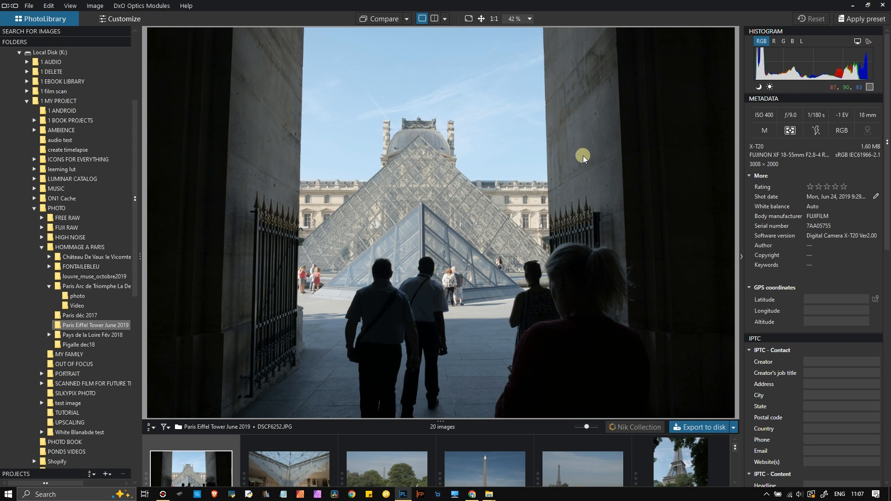
click(867, 24)
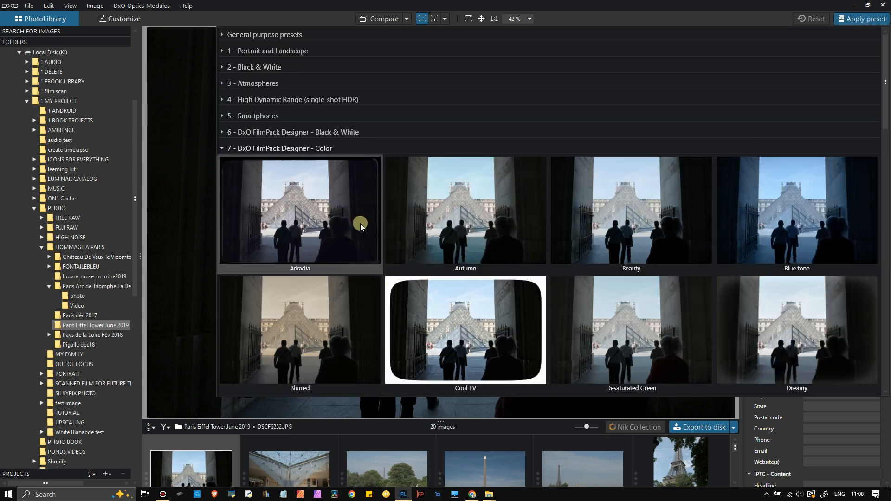
click(222, 148)
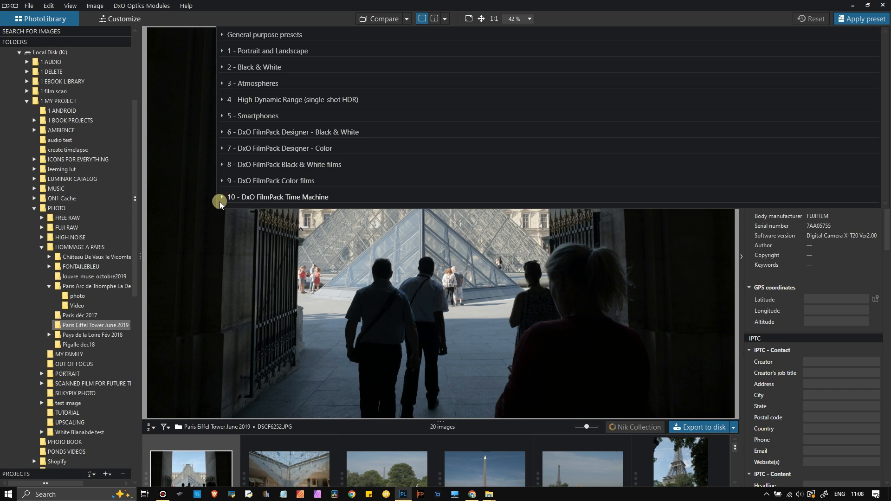
click(221, 197)
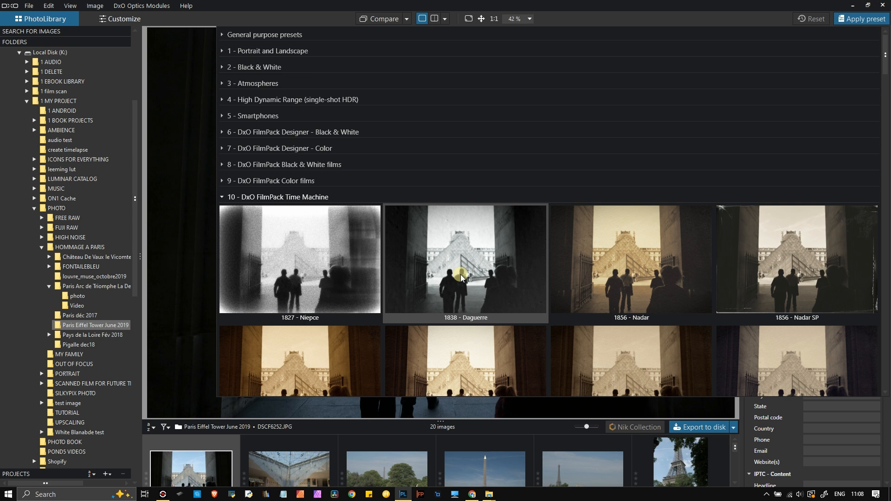
Step: Look through the Time Machine preset previews from 1827 - Niepce to 2019 - ND Paris
scroll(461, 275, down, 5)
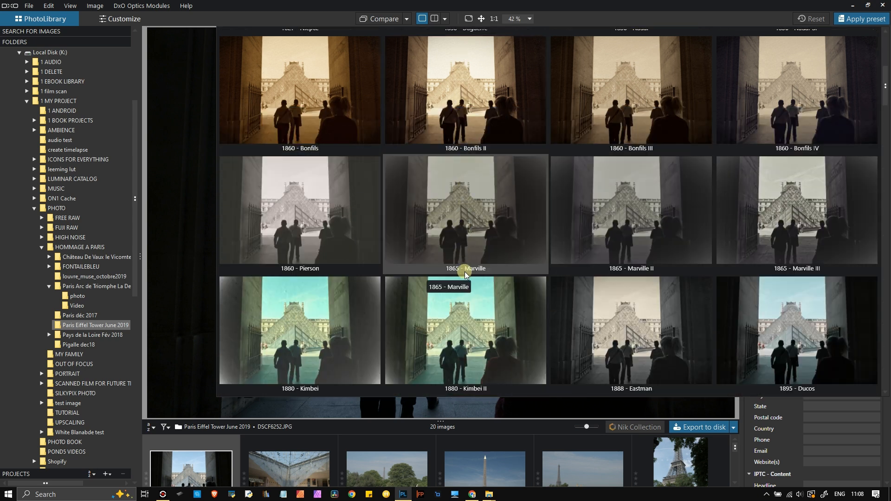
scroll(464, 271, down, 5)
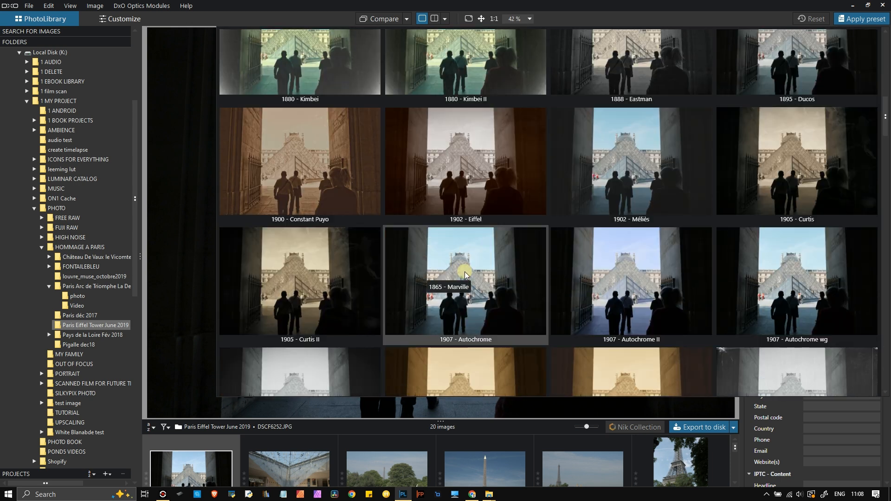
scroll(465, 274, down, 5)
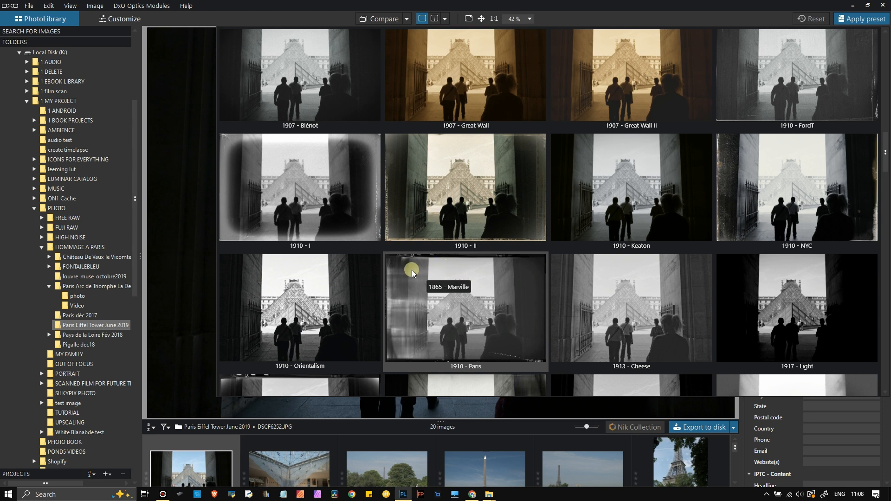
scroll(412, 271, down, 4)
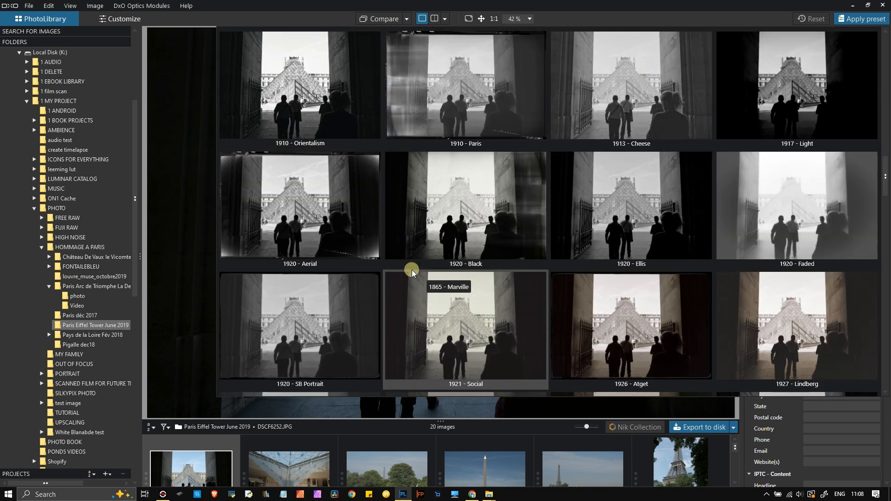
scroll(412, 271, down, 5)
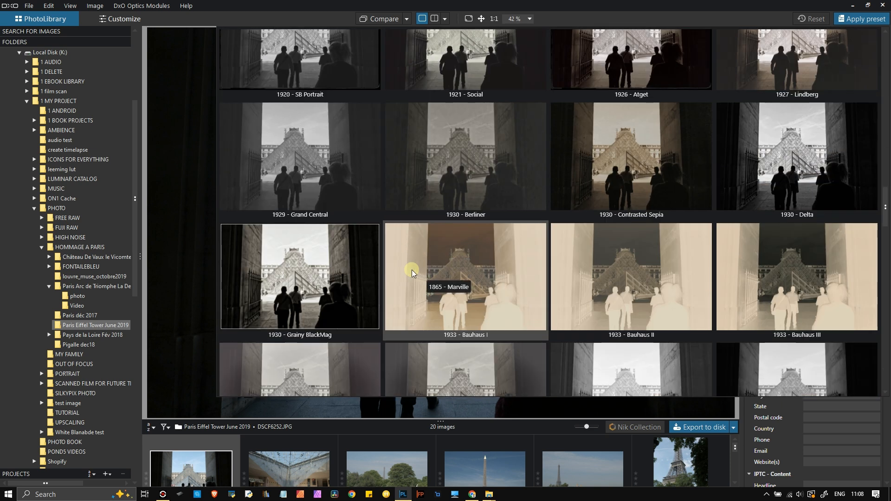
scroll(287, 313, down, 2)
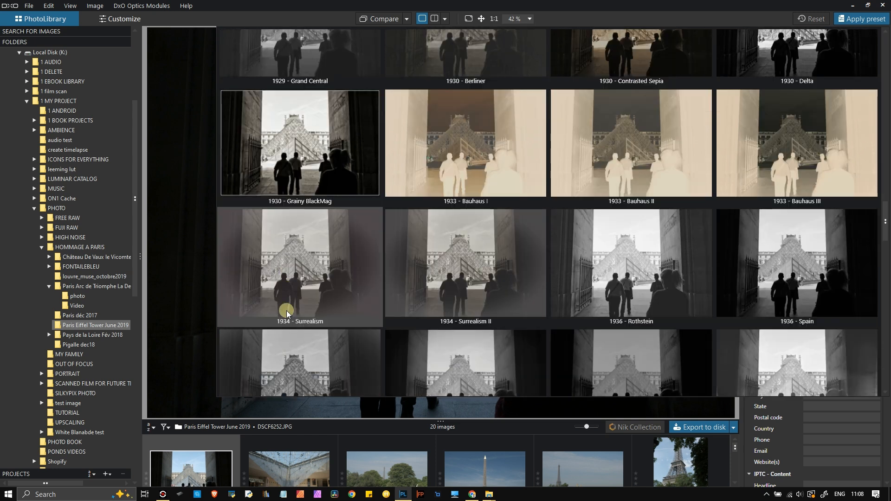
scroll(287, 314, down, 2)
scroll(286, 310, down, 4)
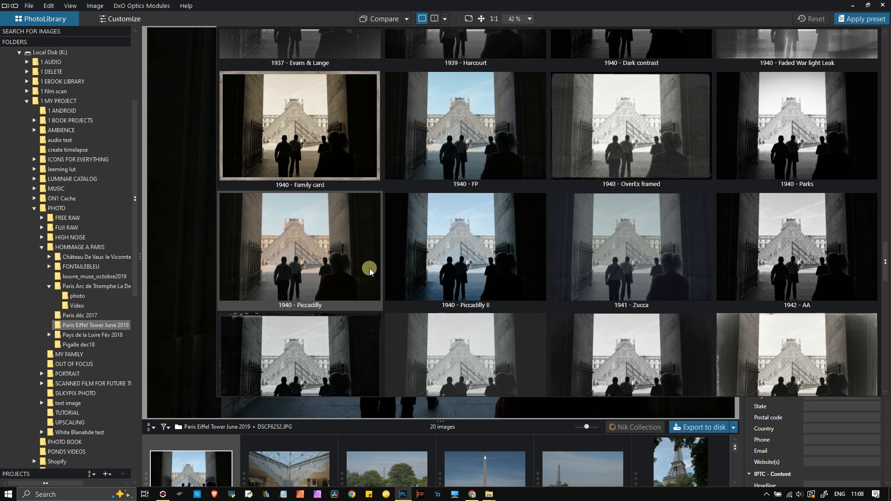
scroll(371, 271, down, 8)
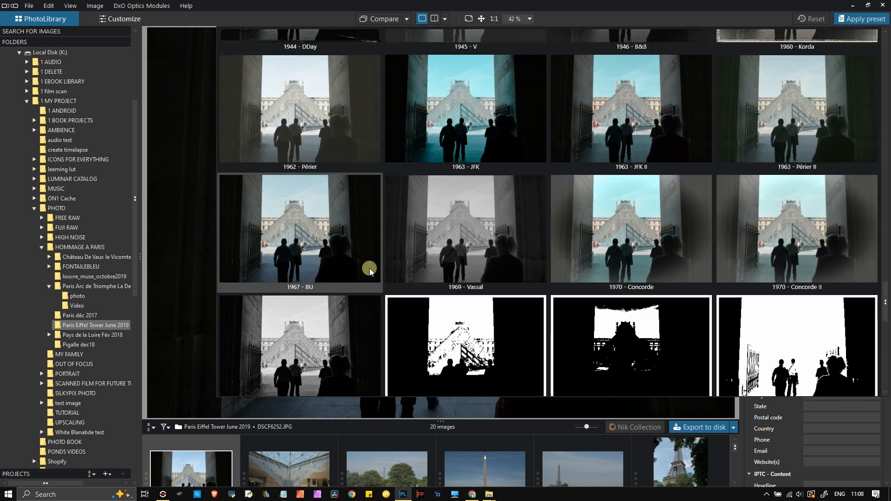
scroll(370, 271, down, 2)
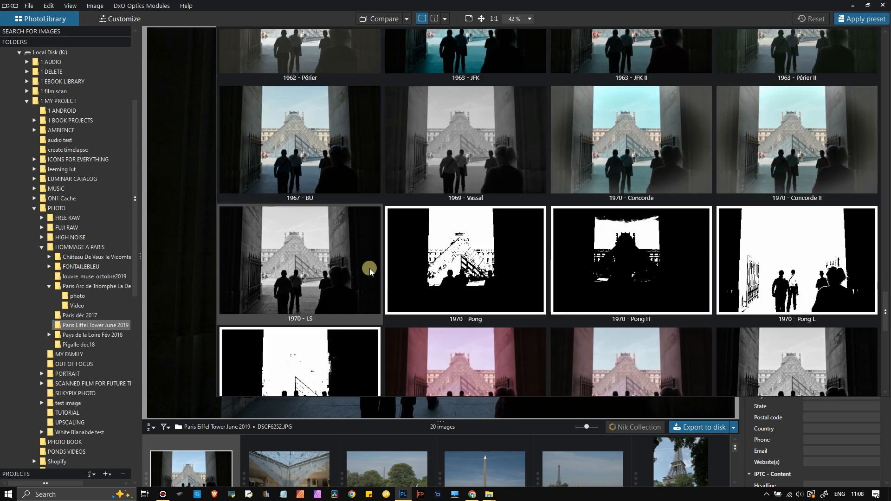
scroll(370, 271, down, 6)
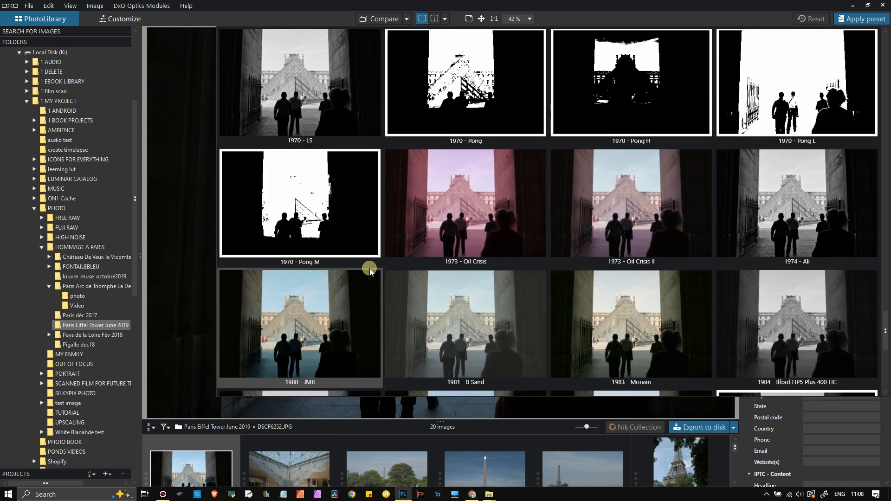
scroll(369, 269, down, 5)
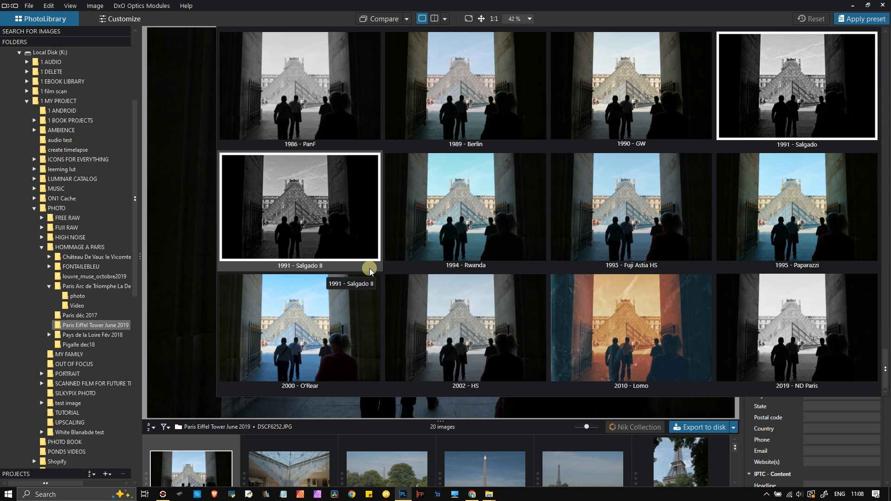
Step: Review the Time Machine previews in reverse, comparing the 1940s, 1930s, 1920s, 1910 and earlier looks back to the start of the group
scroll(370, 271, up, 15)
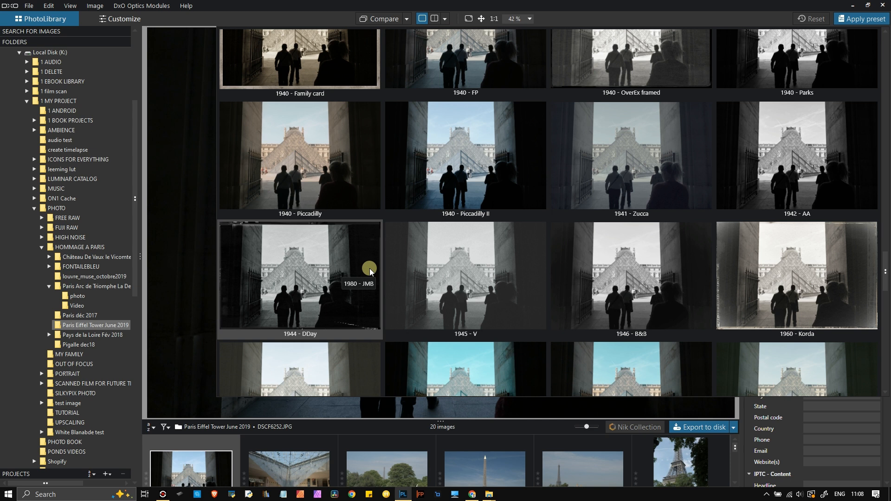
scroll(370, 272, up, 8)
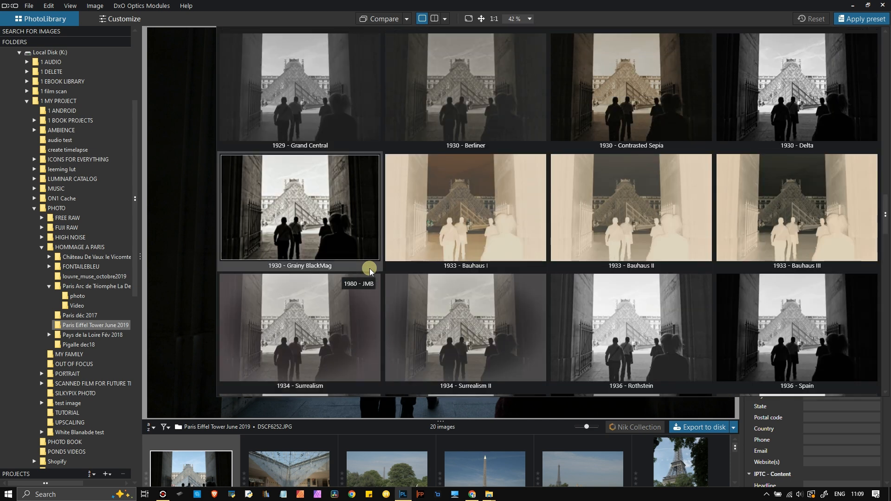
scroll(370, 271, up, 1)
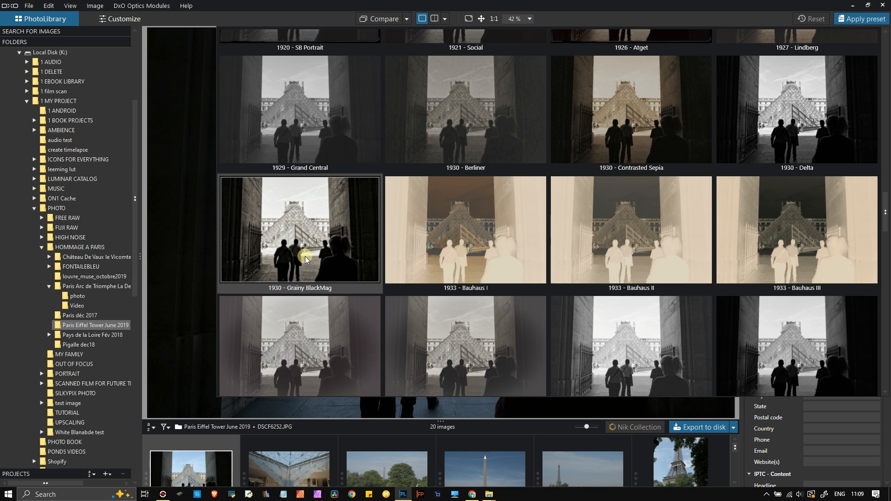
scroll(314, 248, up, 6)
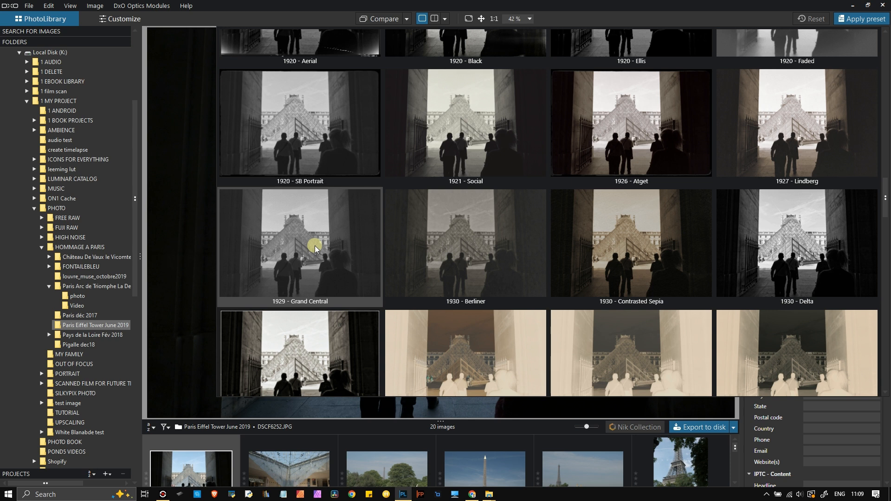
scroll(314, 246, up, 1)
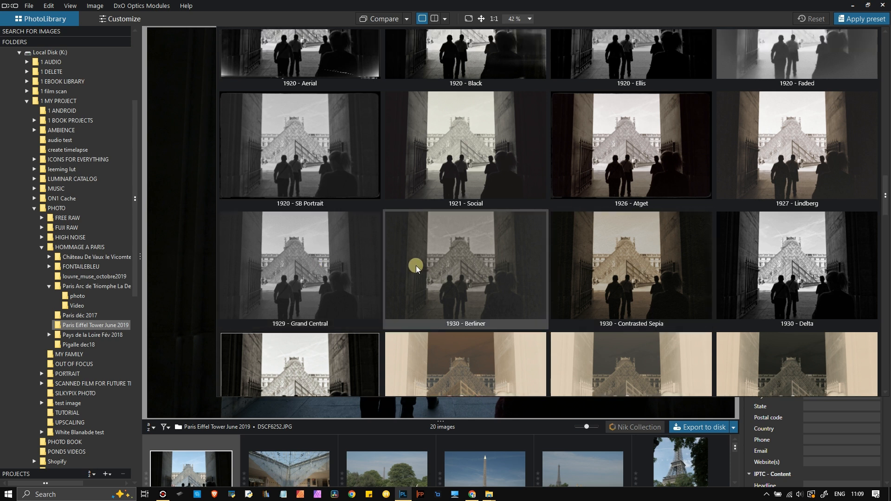
scroll(416, 269, up, 4)
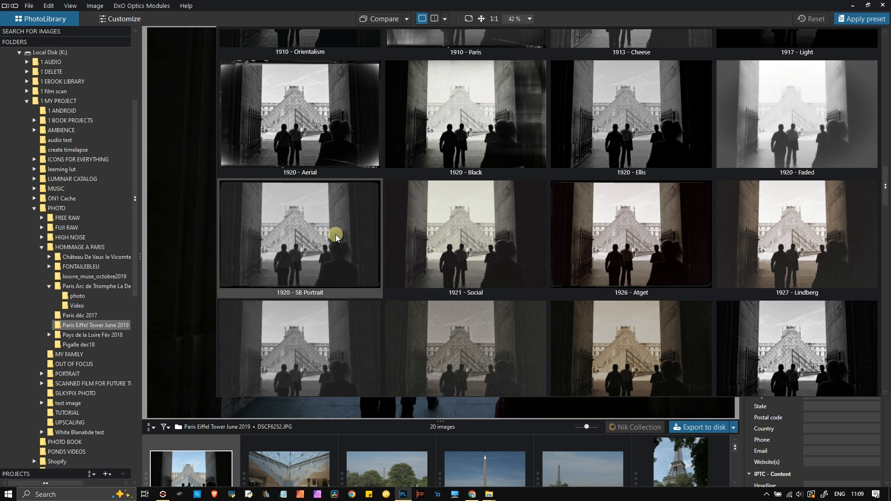
scroll(304, 255, up, 3)
scroll(305, 253, up, 5)
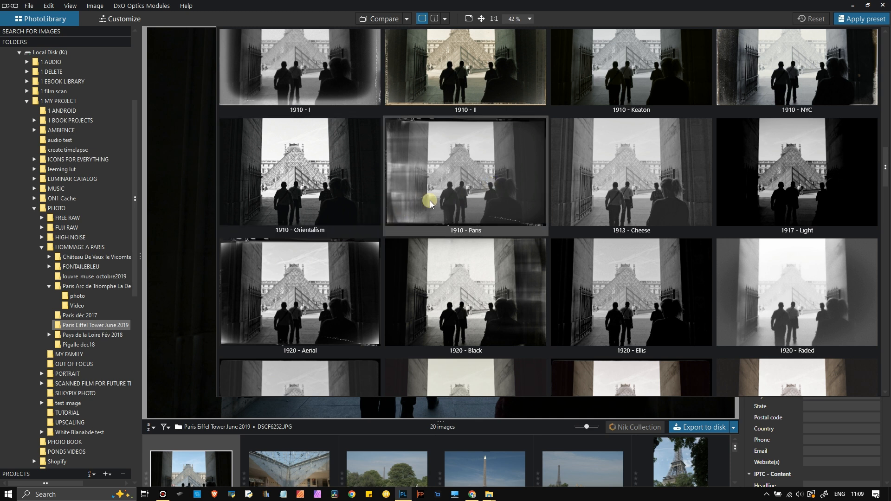
scroll(460, 191, up, 4)
scroll(461, 194, up, 1)
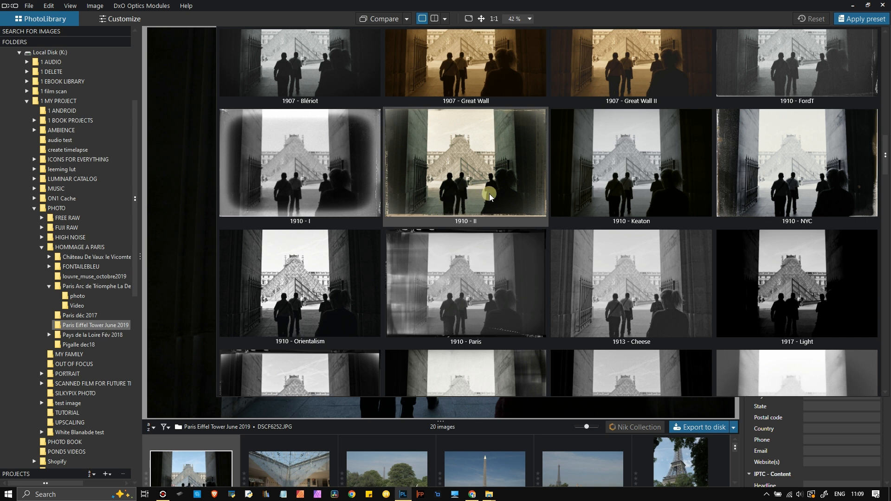
scroll(470, 192, up, 5)
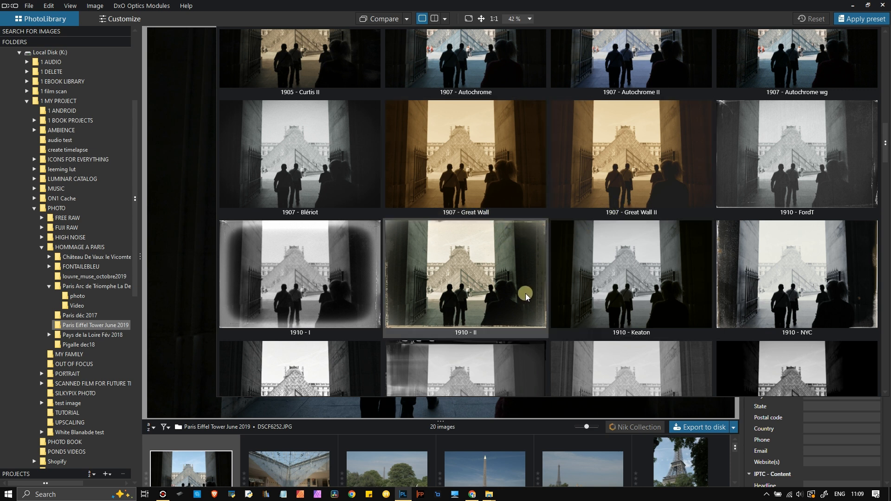
scroll(525, 293, up, 4)
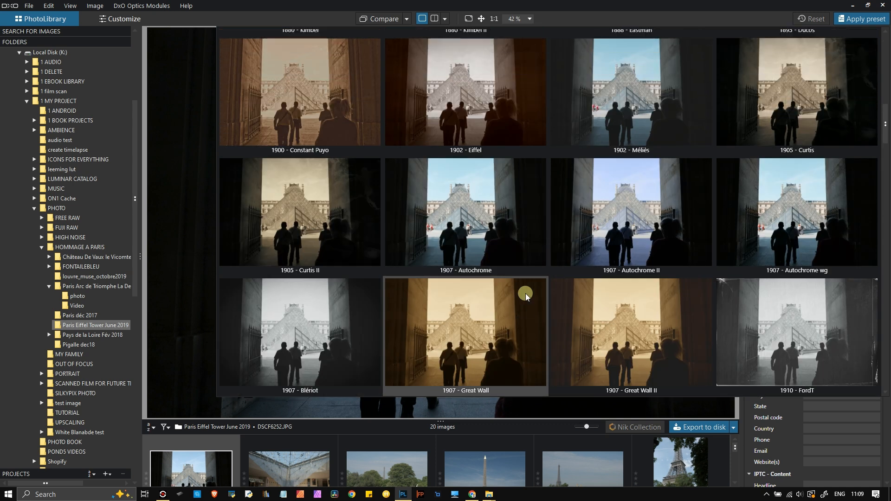
scroll(525, 293, up, 2)
scroll(526, 294, down, 5)
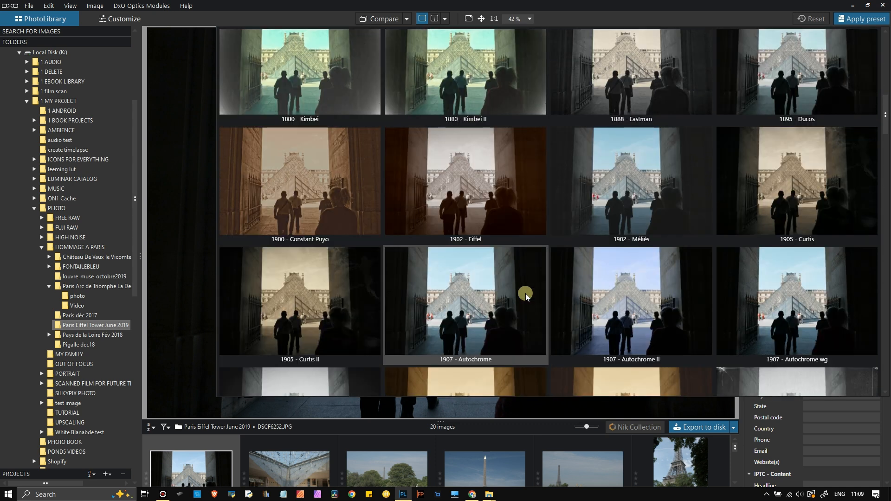
scroll(525, 293, up, 4)
scroll(526, 293, up, 2)
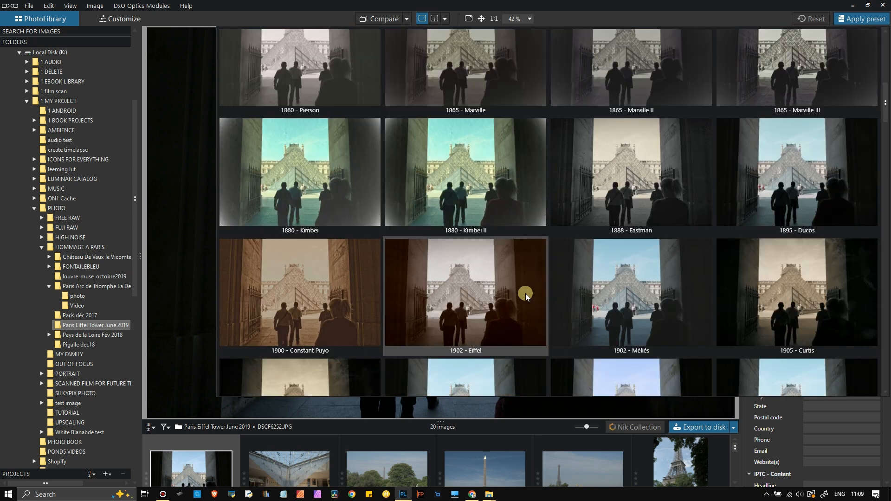
scroll(525, 293, up, 4)
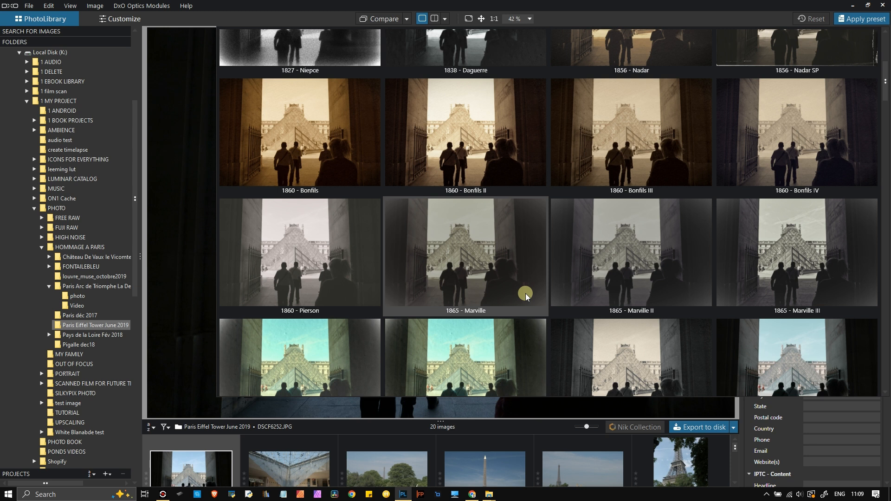
scroll(525, 293, up, 2)
scroll(526, 293, up, 2)
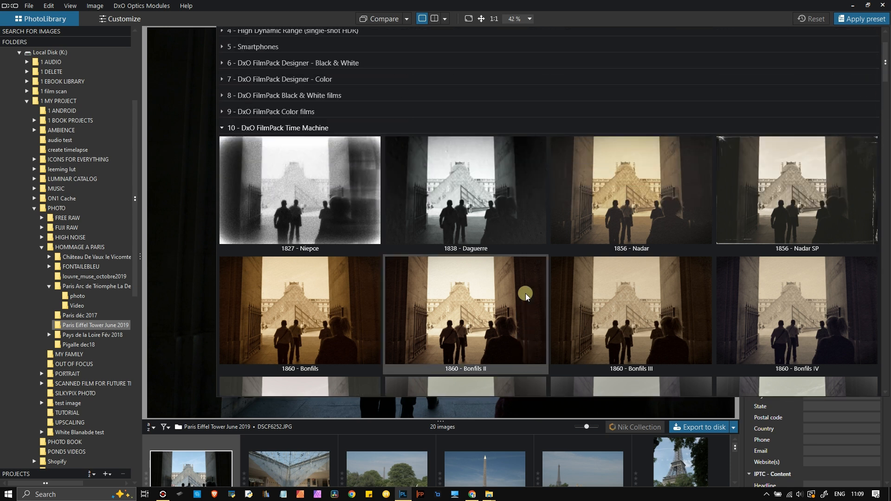
Step: Apply the 1910 - II Time Machine preset to DSCF6252.JPG
scroll(525, 294, down, 5)
scroll(525, 293, down, 7)
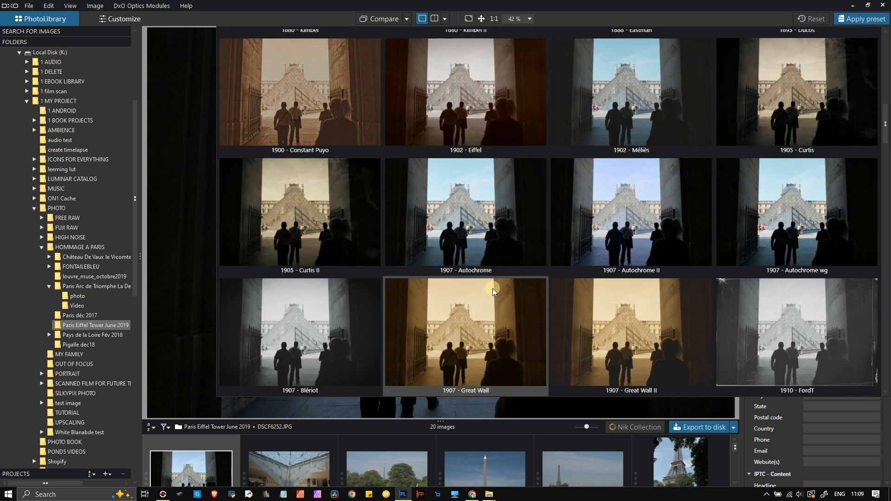
scroll(492, 288, down, 3)
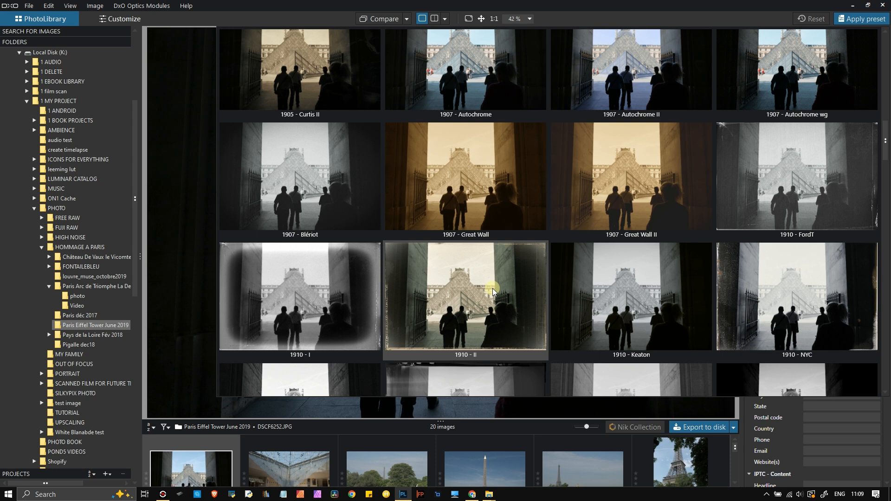
scroll(492, 288, down, 1)
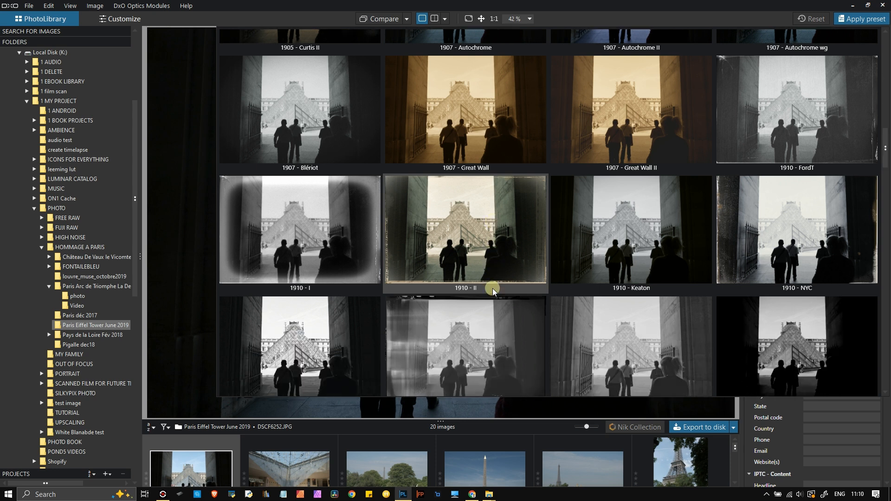
click(477, 227)
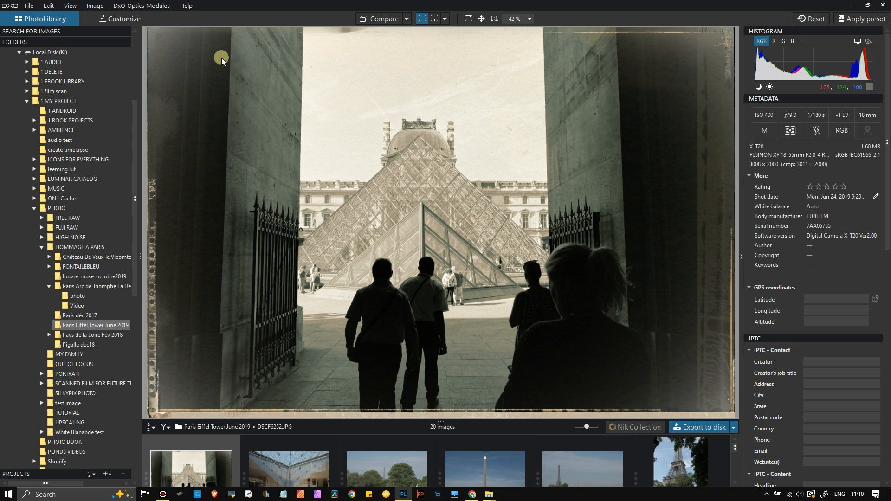
Step: Open DSCF6252.JPG for customizing and enable Lens Softness Compensation among its detail corrections
click(119, 19)
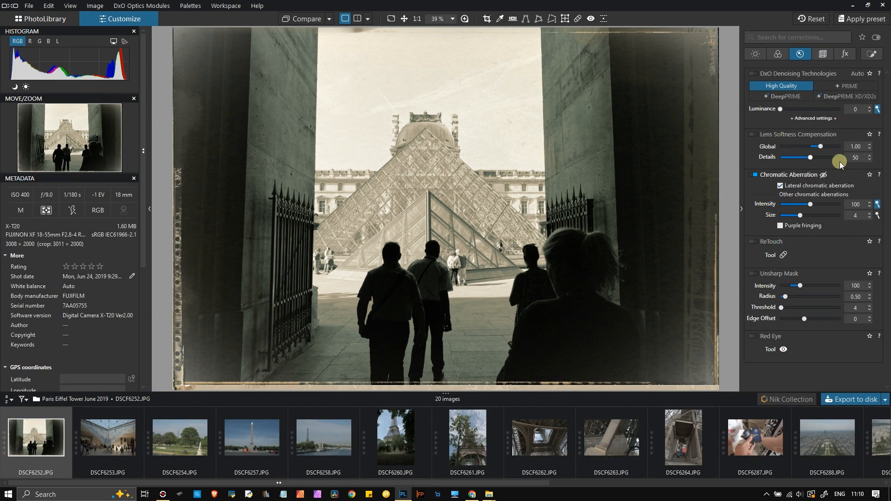
click(755, 55)
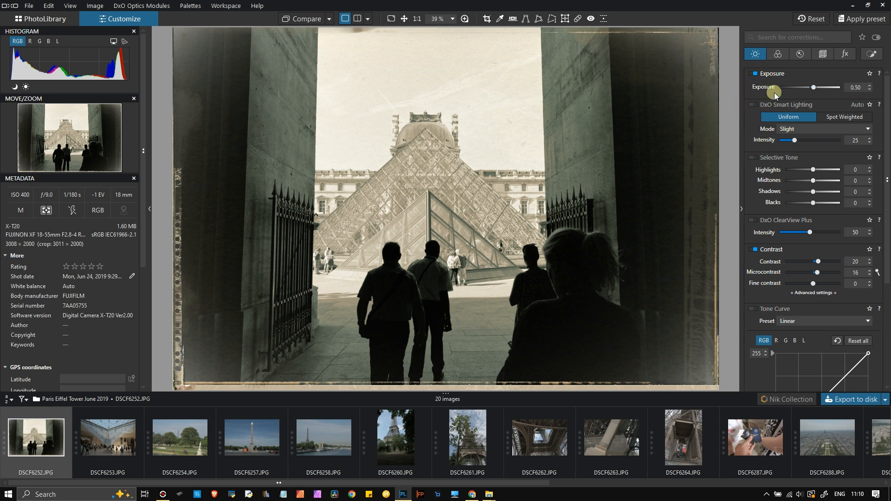
click(799, 54)
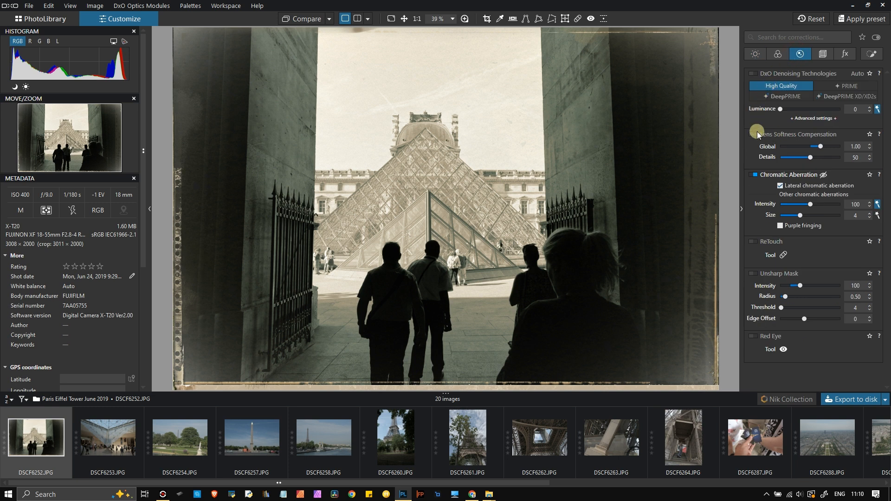
click(754, 136)
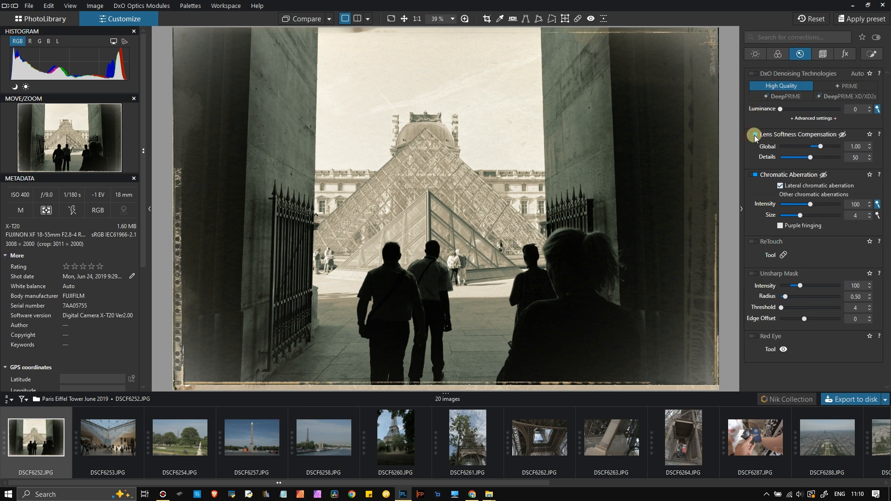
Step: Try the automatic Perspective correction on DSCF6252.JPG and switch it off again
click(822, 53)
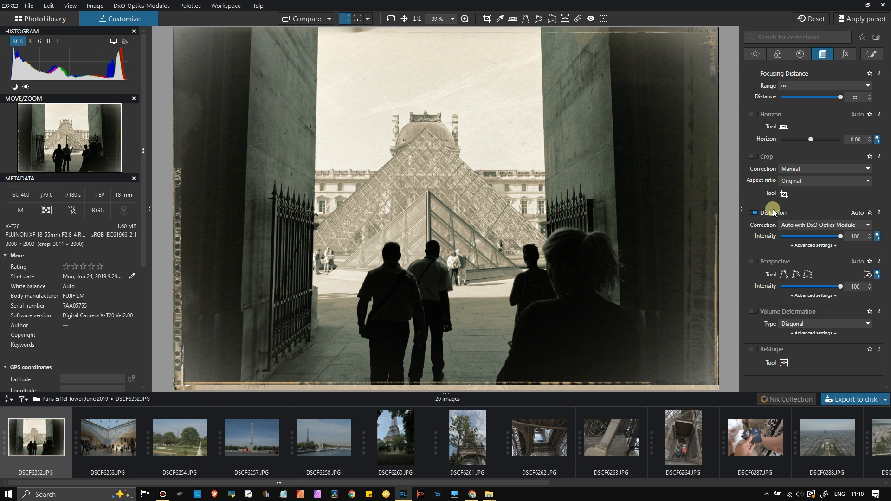
click(754, 262)
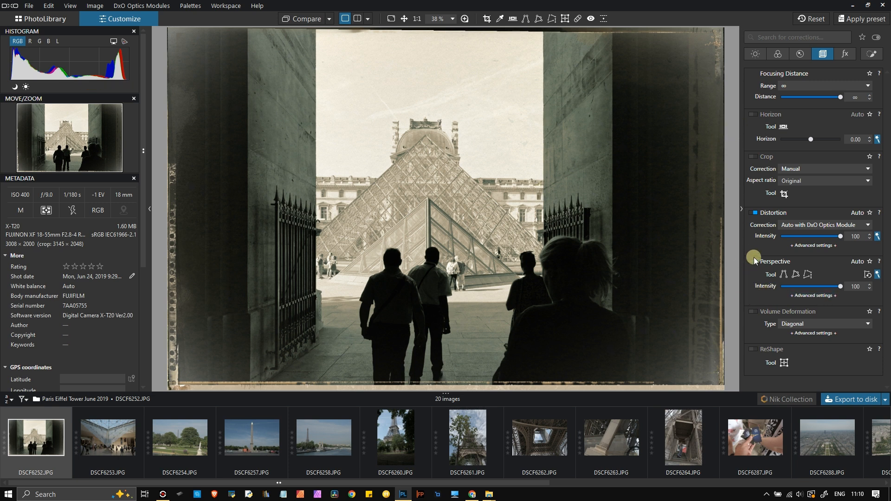
click(753, 263)
click(752, 263)
click(752, 266)
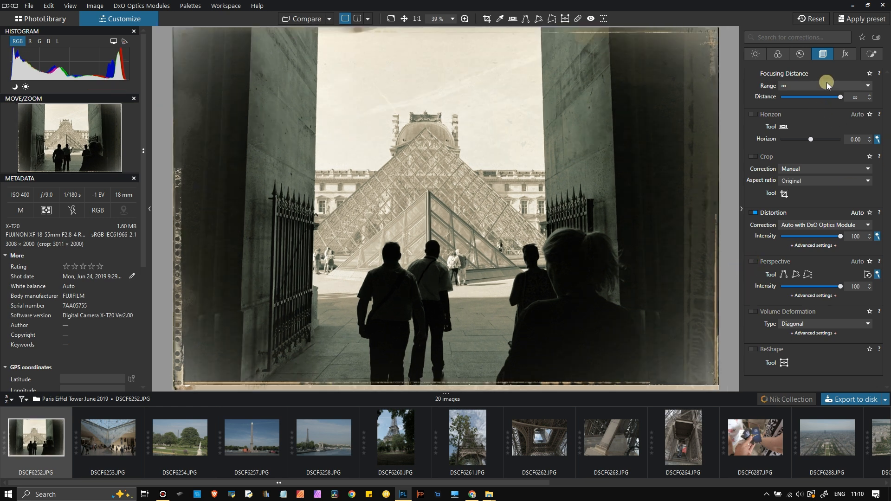
Step: Review the detail and color corrections, and raise the Fine contrast of DSCF6252.JPG to 80
click(798, 56)
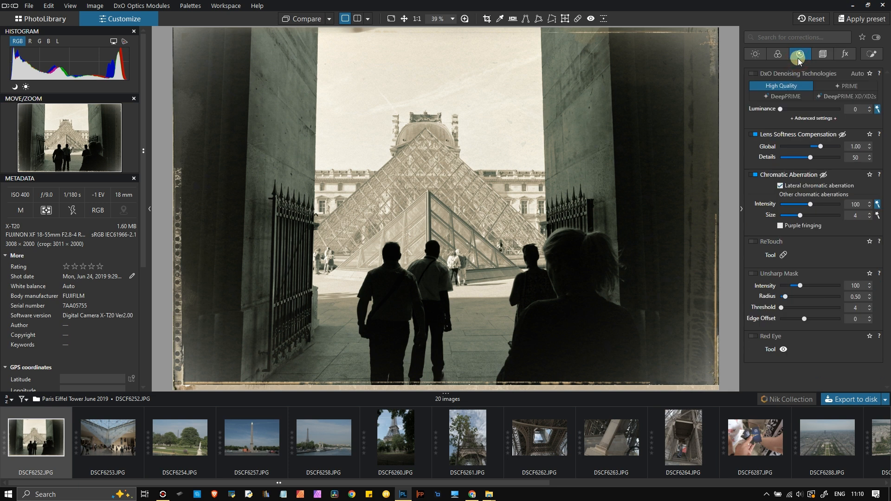
click(777, 55)
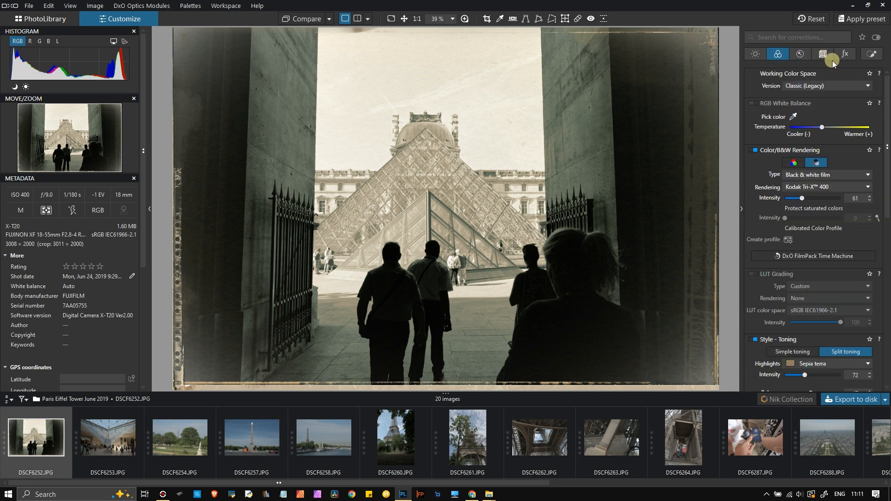
click(764, 56)
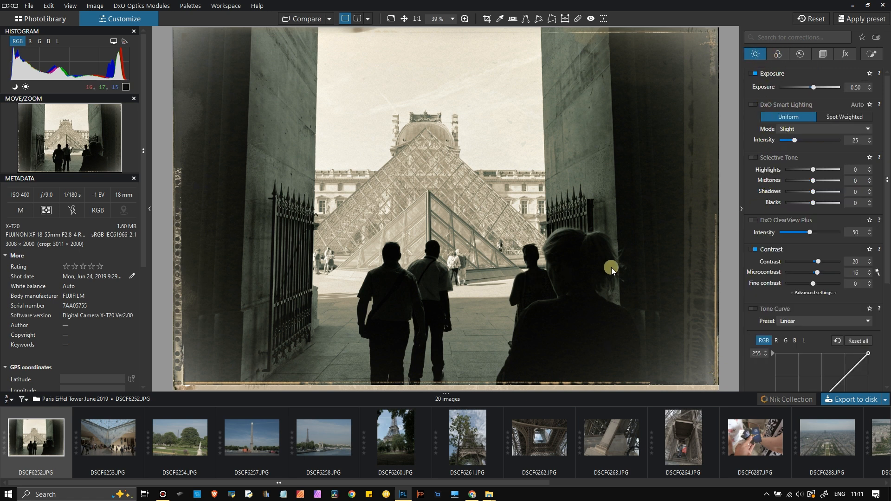
scroll(760, 255, down, 2)
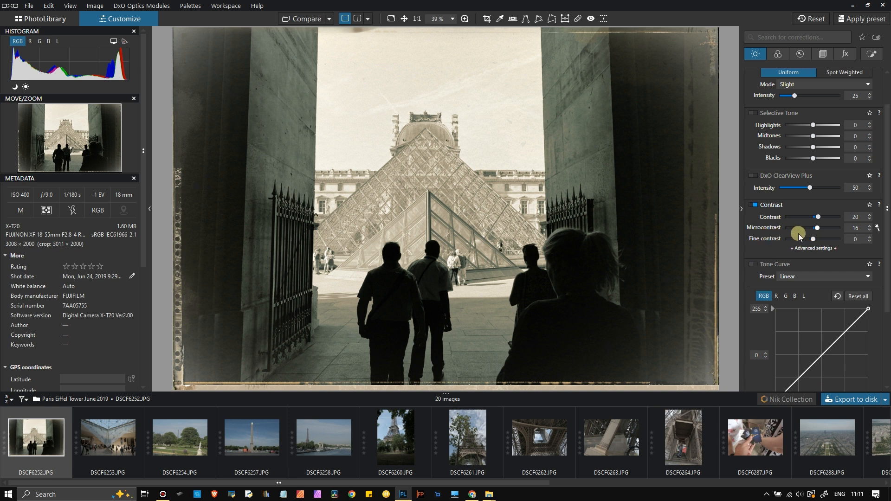
drag(813, 242, 834, 242)
click(306, 198)
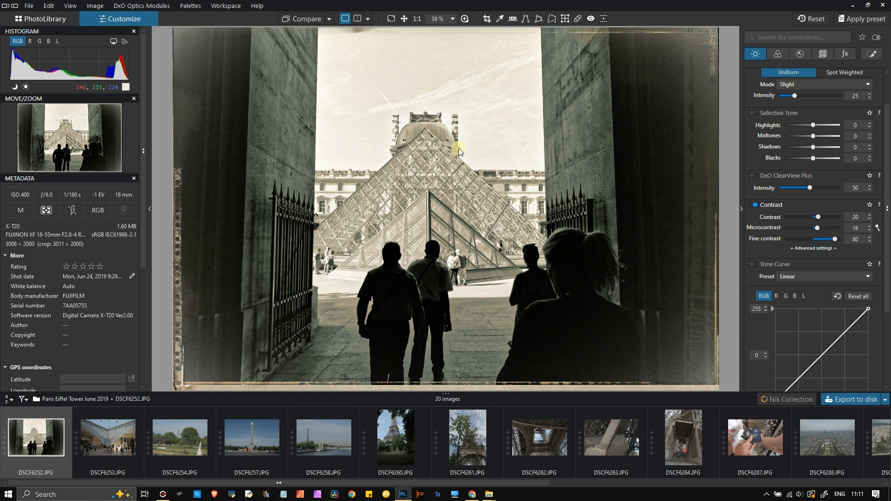
Step: Set the film grain size of DSCF6252.JPG to 3.0 in the effects corrections
click(844, 58)
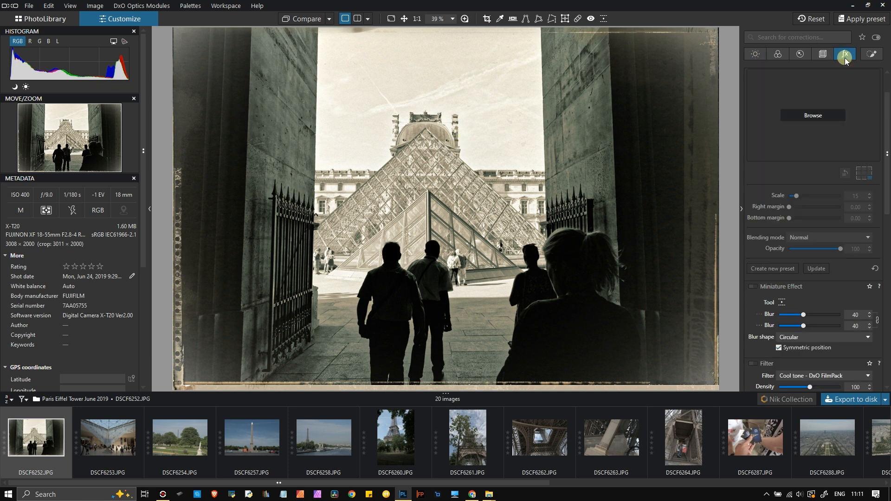
scroll(887, 224, down, 1)
scroll(888, 224, down, 4)
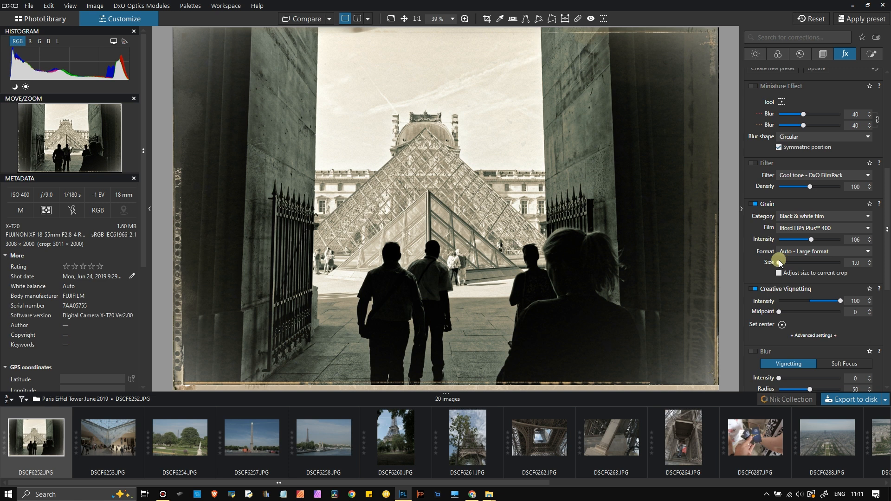
drag(780, 265, 794, 267)
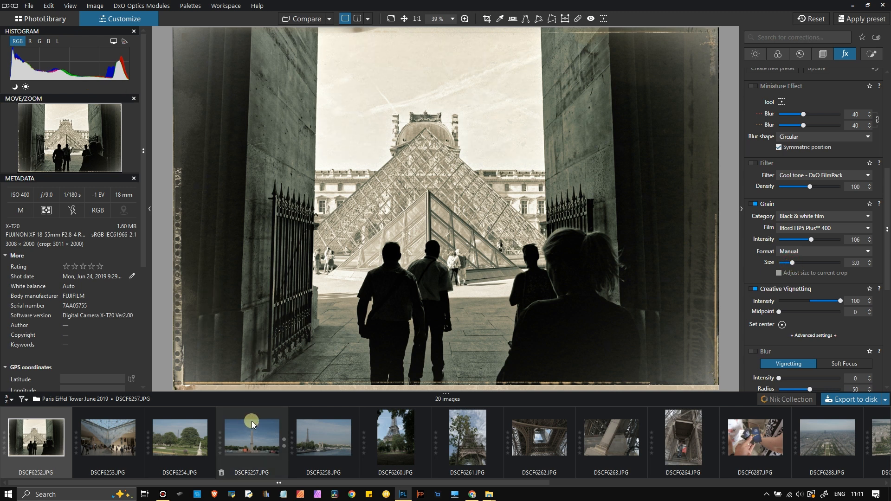
Step: Copy the correction settings of DSCF6252.JPG
right_click(36, 439)
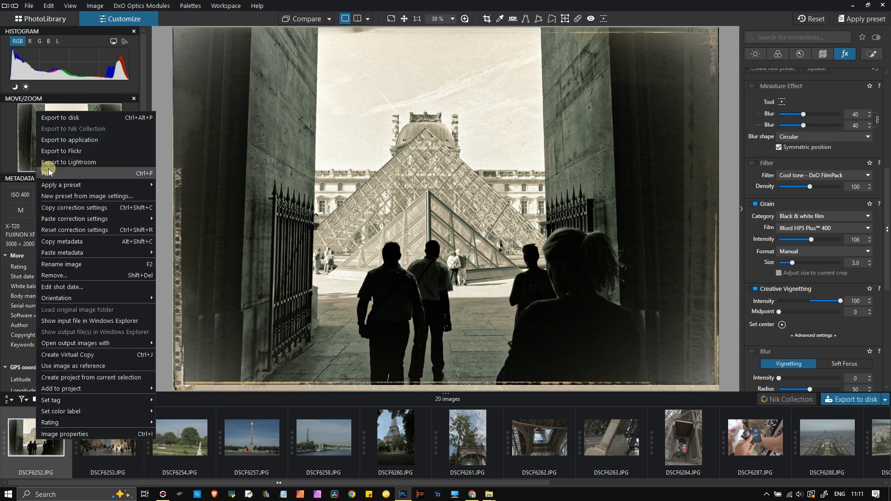
mouse_move(57, 186)
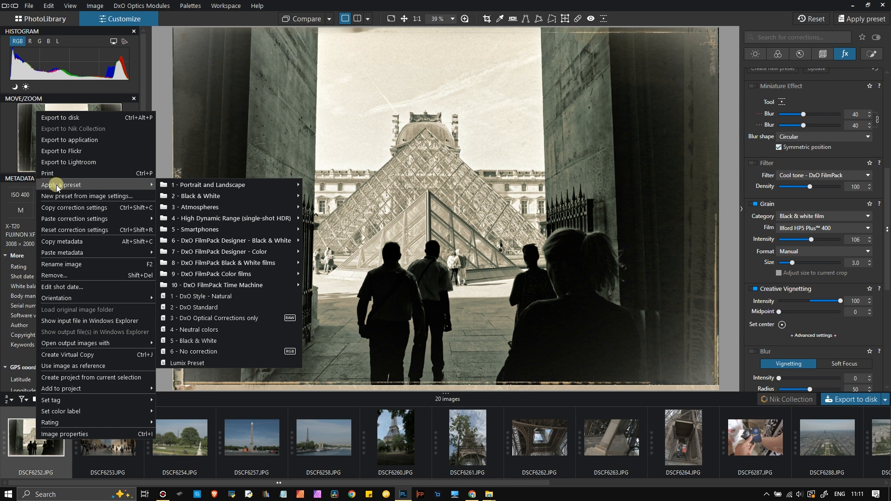
click(69, 208)
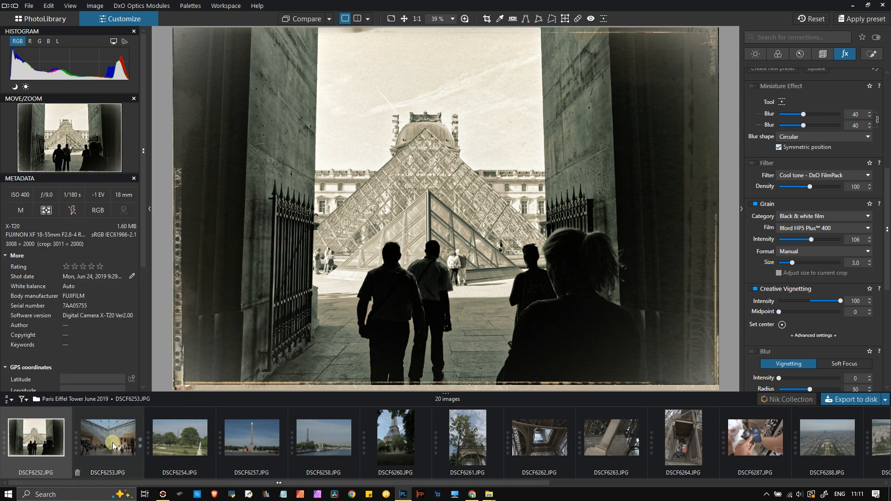
Step: Use DSCF6252.JPG as the reference image for side-by-side viewing
right_click(41, 443)
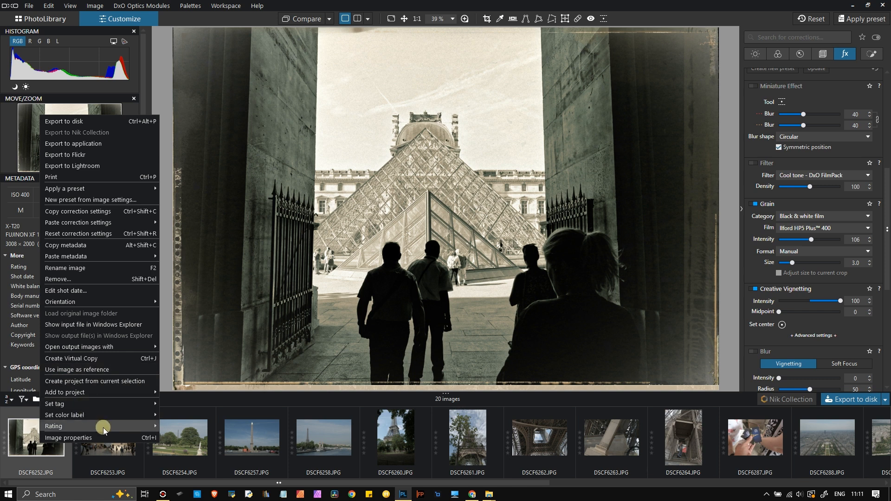
mouse_move(100, 427)
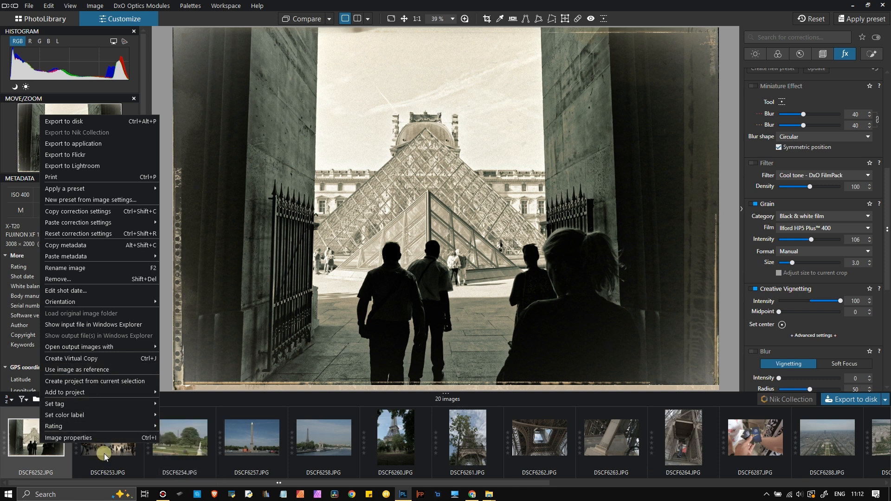
click(82, 370)
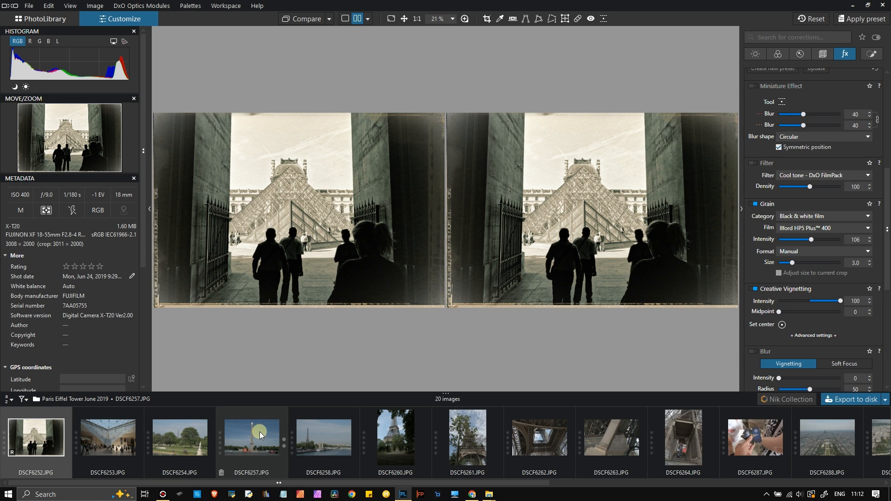
Step: Paste the copied global adjustments onto the Eiffel Tower photo DSCF6260.JPG
scroll(426, 451, down, 3)
click(230, 438)
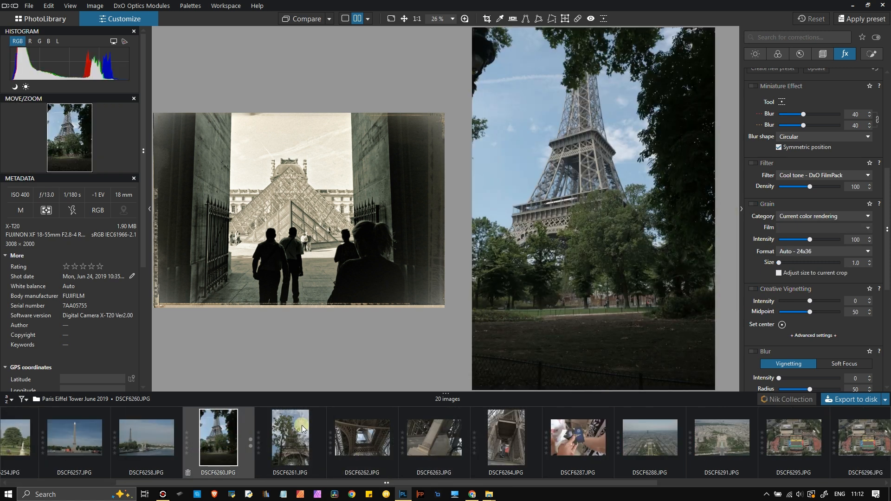
right_click(569, 224)
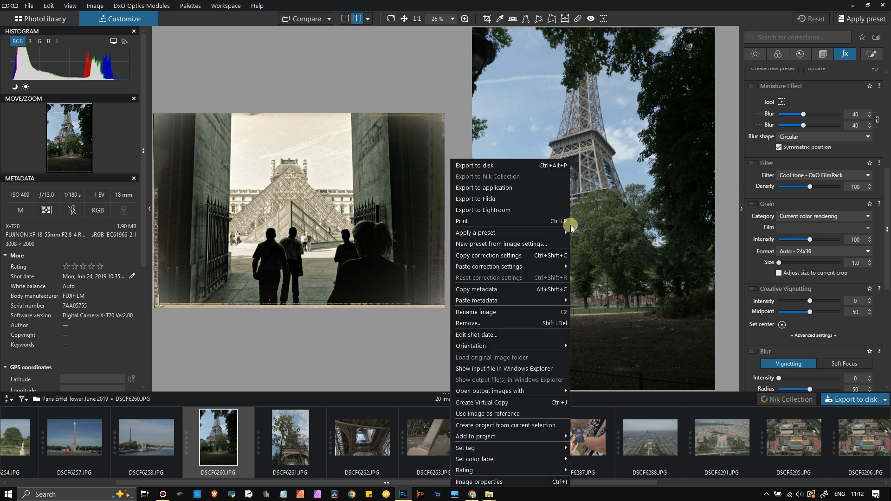
mouse_move(499, 269)
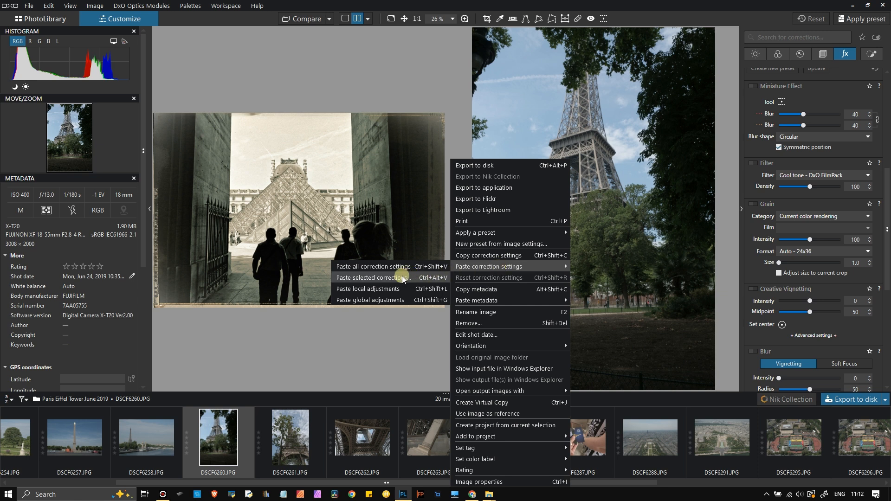
click(374, 301)
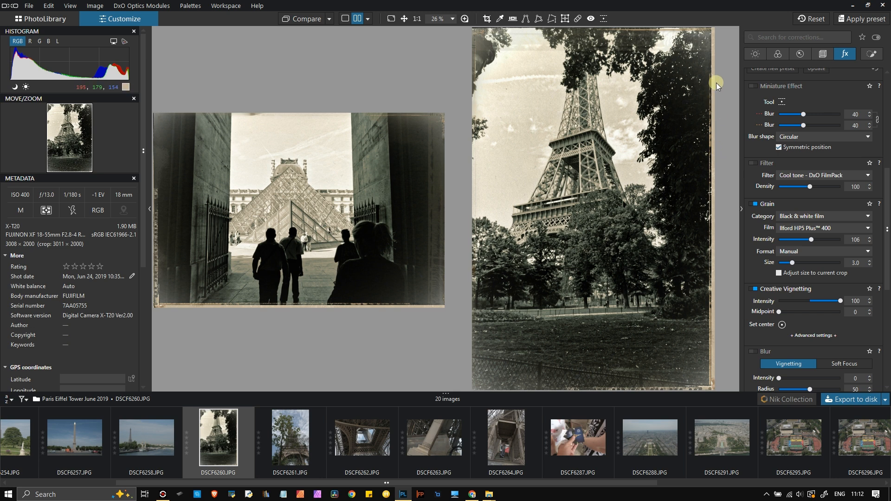
Step: Shape the RGB tone curve of DSCF6260.JPG with a midtone point raised from 115 to 142 and a shadow point at 52, 59
click(756, 55)
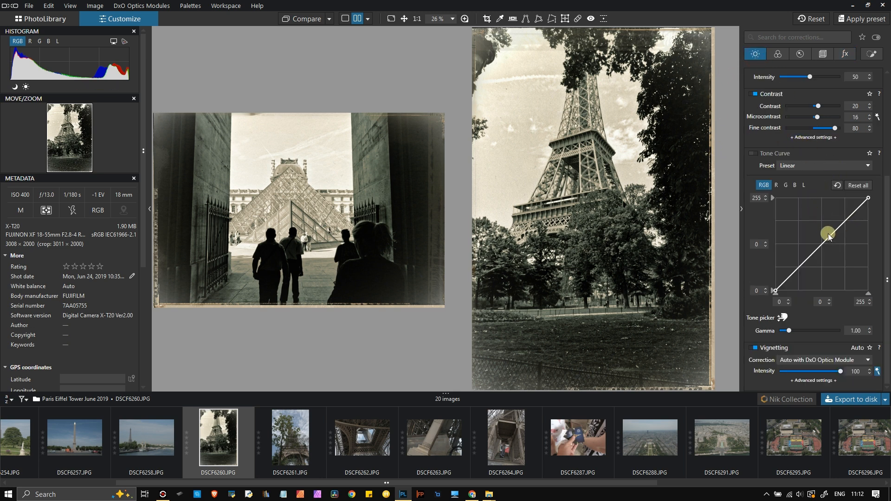
drag(823, 243, 817, 239)
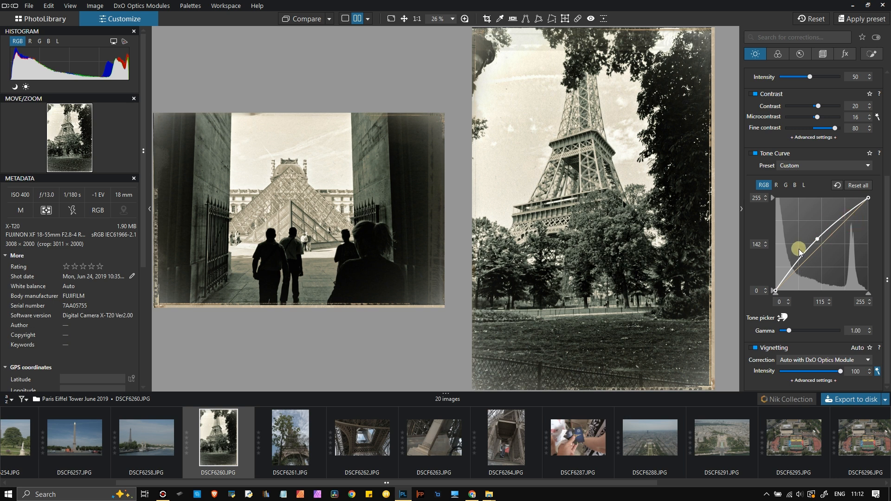
drag(793, 267, 794, 269)
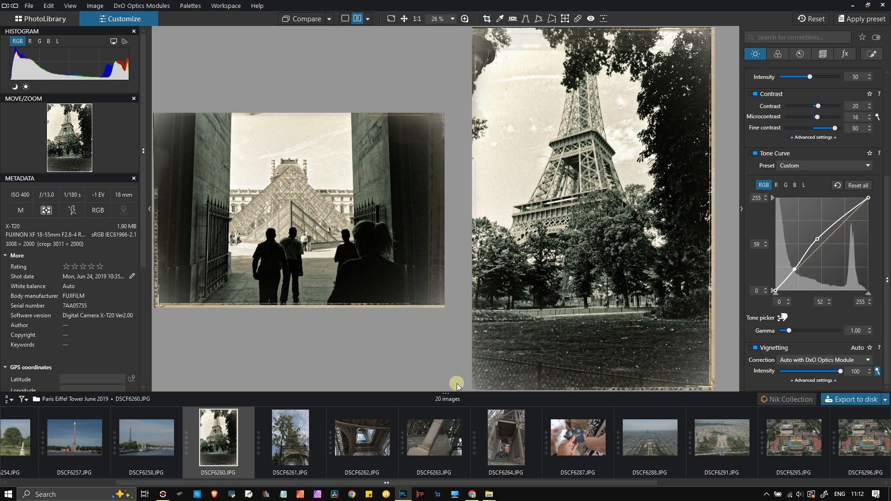
Step: Browse the remaining photos, select DSCF6261.JPG and paste all the copied correction settings onto it
scroll(518, 431, down, 2)
scroll(520, 433, down, 6)
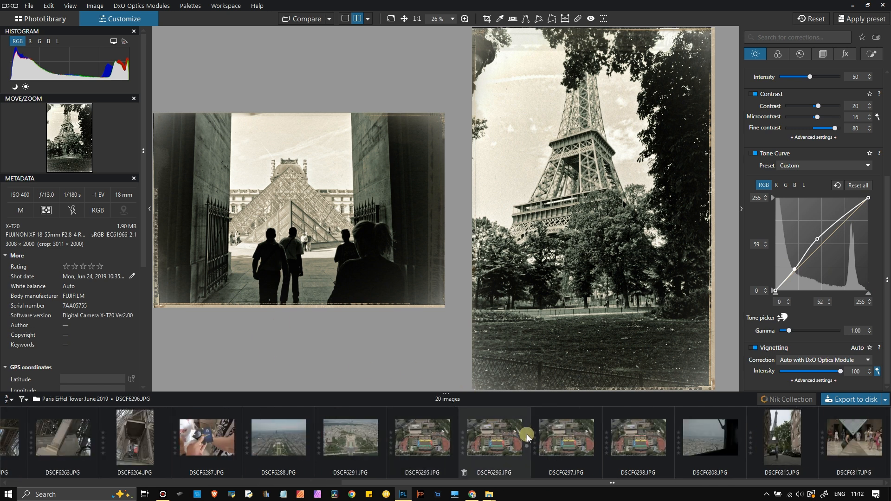
mouse_move(448, 392)
mouse_down()
mouse_move(441, 378)
mouse_move(447, 401)
mouse_up()
click(482, 449)
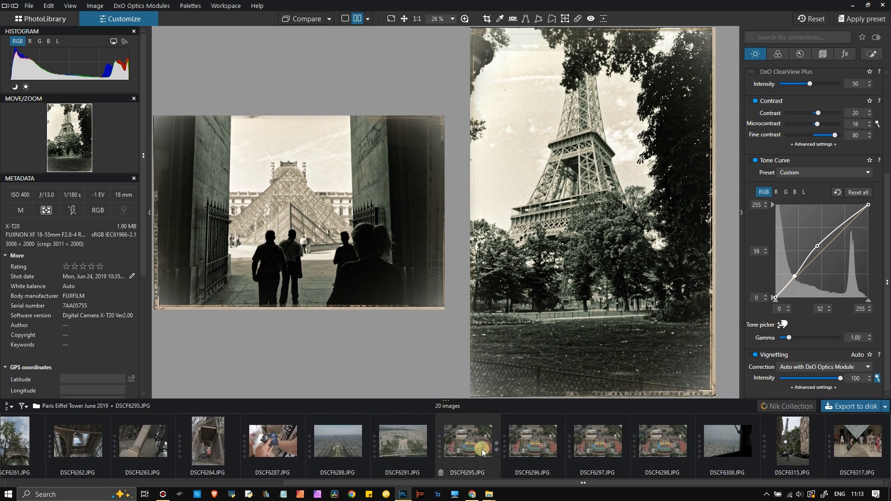
scroll(485, 438, up, 8)
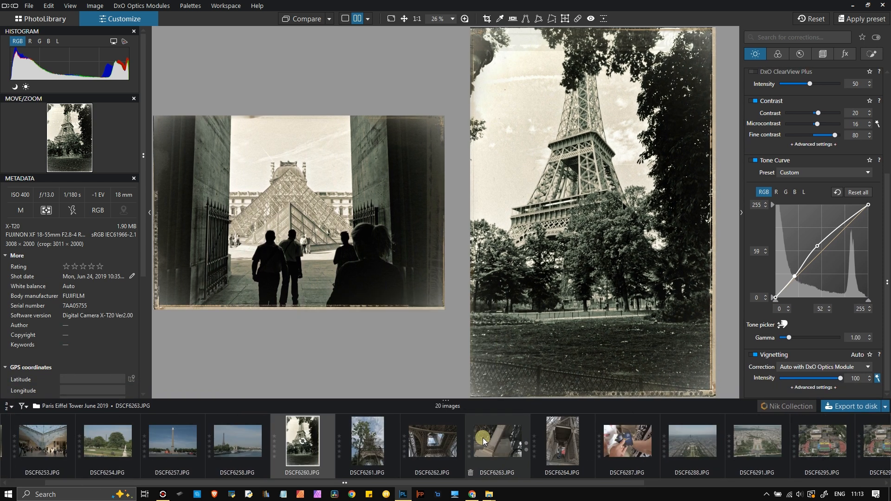
click(362, 450)
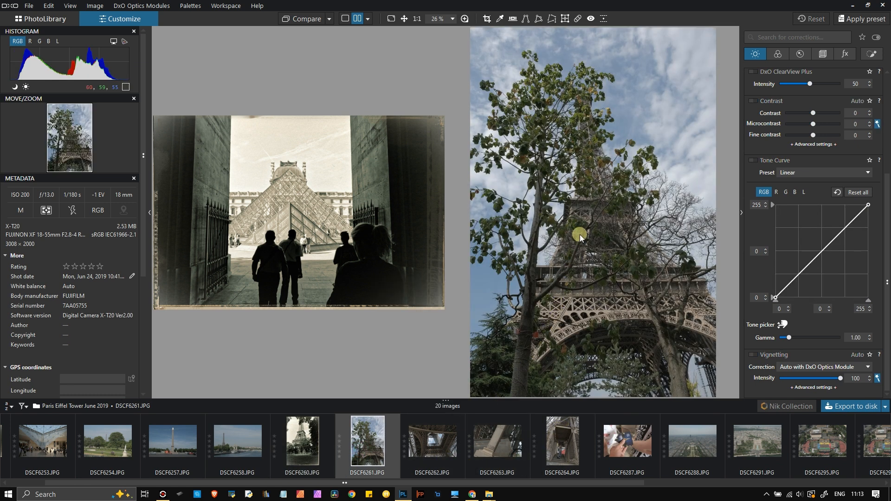
right_click(580, 235)
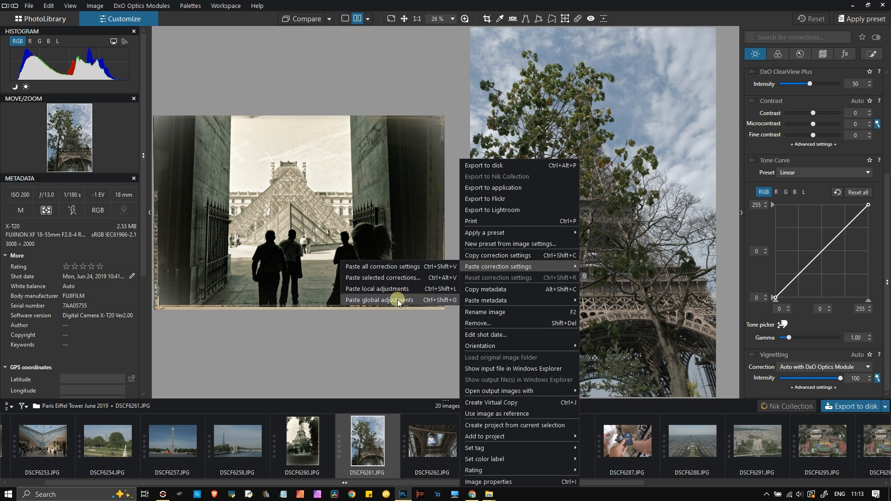
click(406, 266)
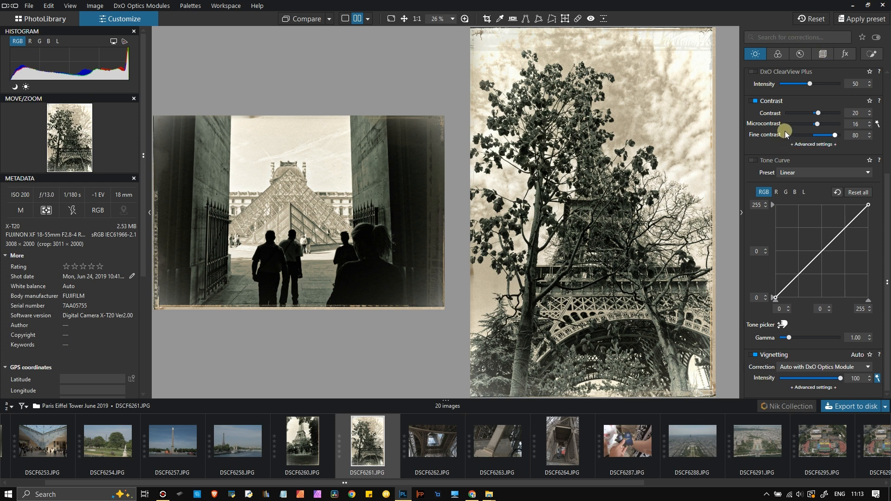
Step: Add a luminosity mask as a local adjustment on DSCF6261.JPG, sampled from the bright sky in the photo's upper-left corner
click(780, 54)
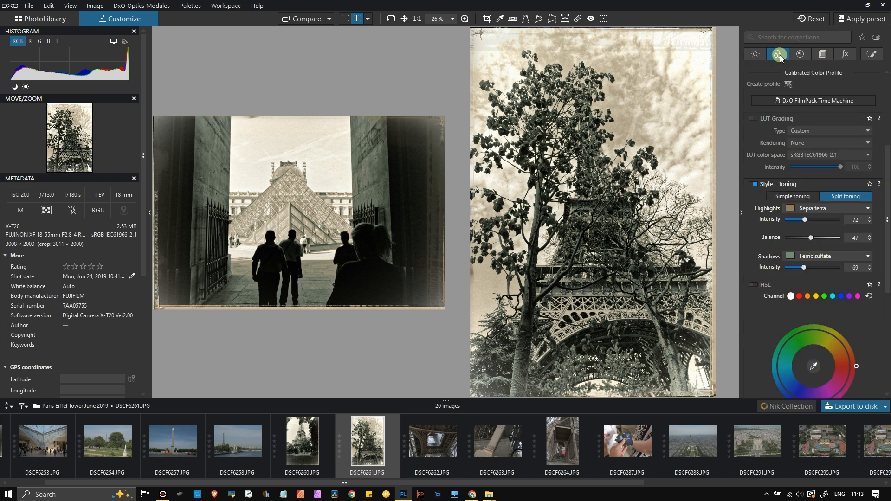
click(795, 55)
click(822, 55)
click(872, 54)
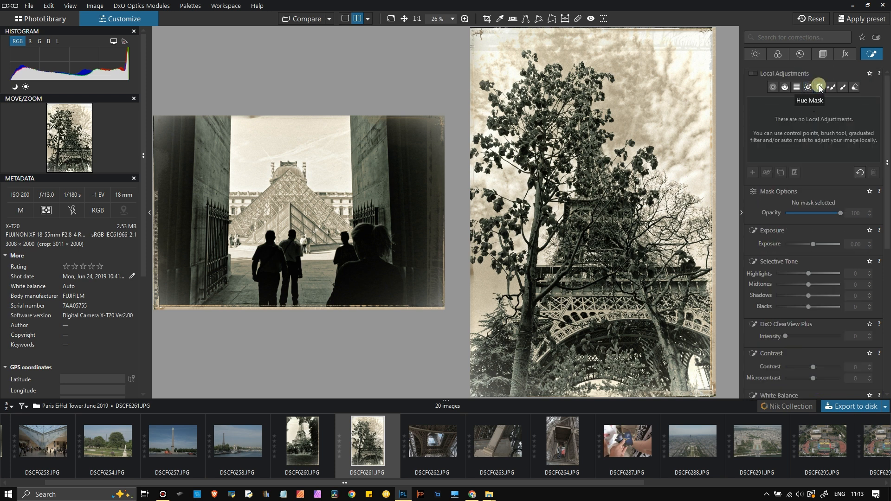
click(808, 88)
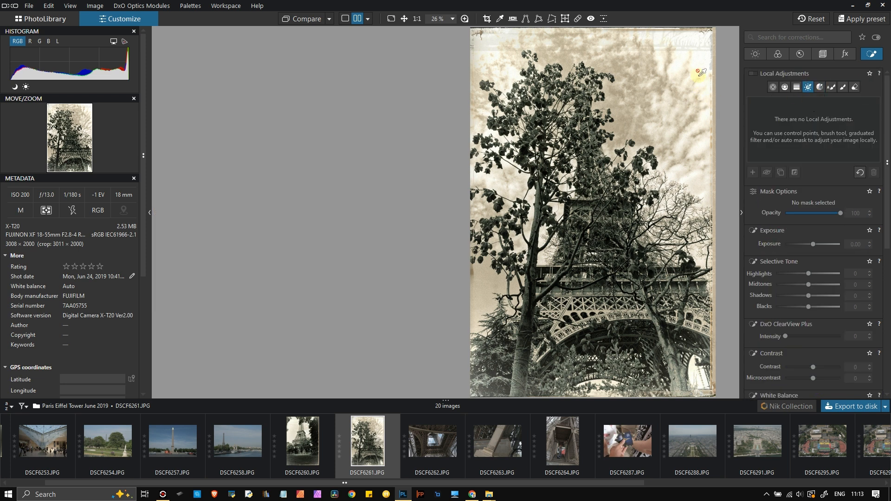
click(480, 37)
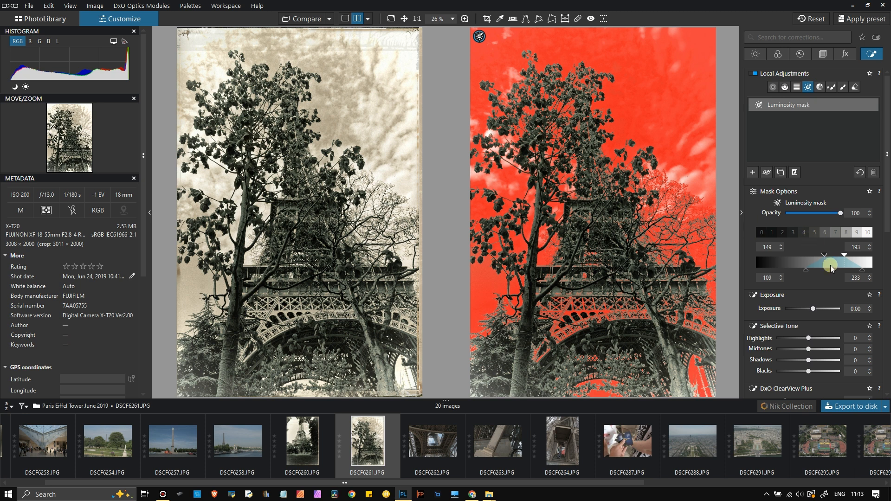
Step: Narrow the luminosity mask to the brighter sky tones, with lower limits 156 and 183 and upper limits 226 and 255
drag(806, 273, 817, 278)
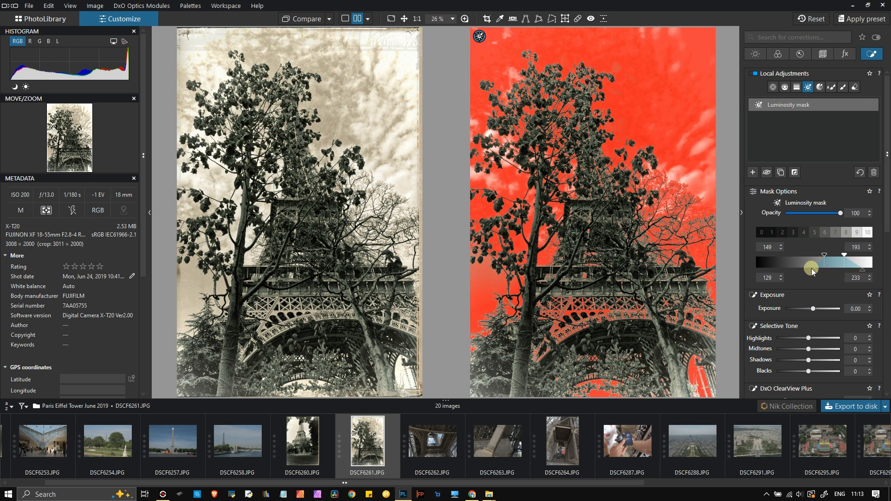
mouse_move(815, 271)
mouse_down()
mouse_move(837, 256)
mouse_move(824, 273)
mouse_up()
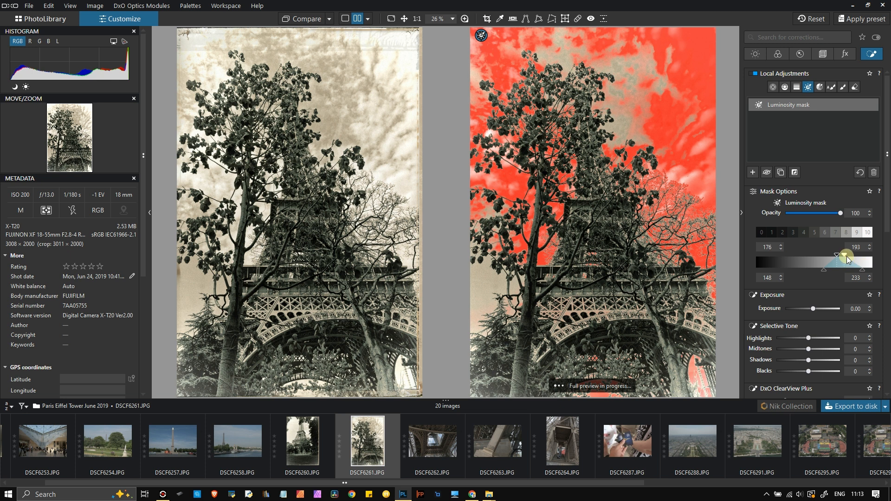
mouse_move(845, 257)
mouse_down()
mouse_move(855, 262)
mouse_move(843, 258)
mouse_up()
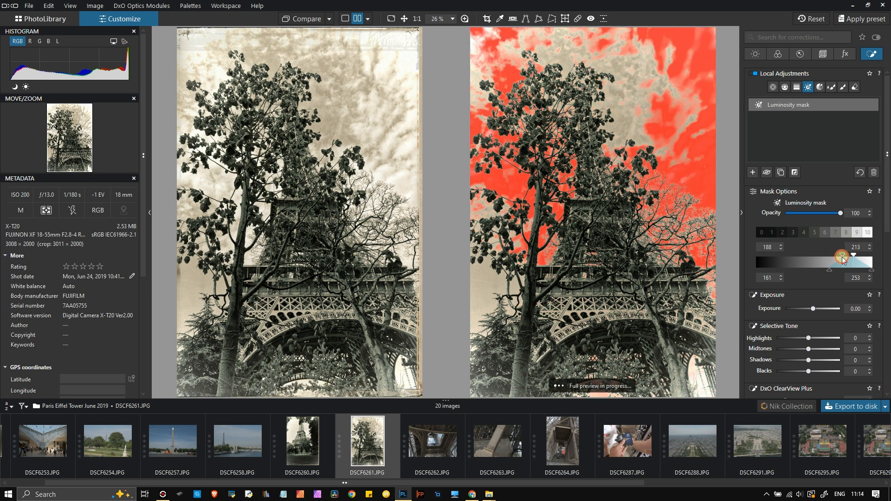
drag(843, 260, 861, 259)
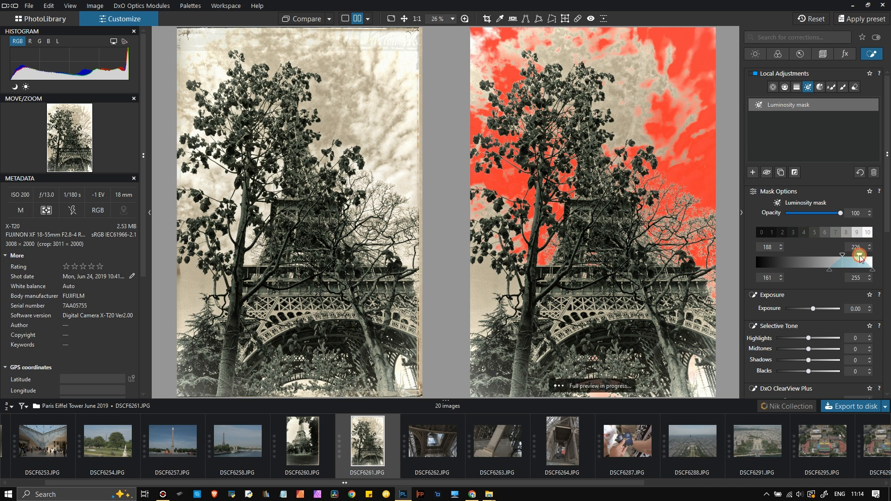
drag(841, 257, 839, 257)
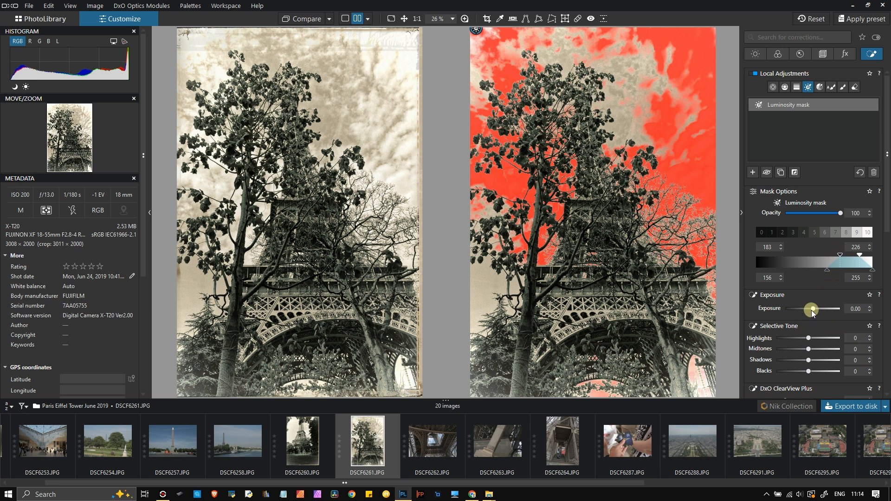
Step: Lower the luminosity mask's highlights to -29 and midtones to -16, and finish the local adjustment
drag(809, 338, 800, 341)
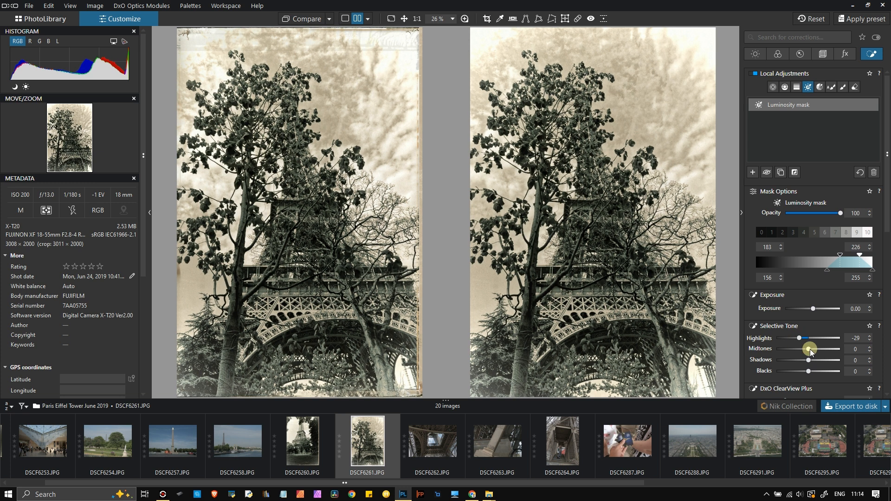
drag(809, 349, 804, 349)
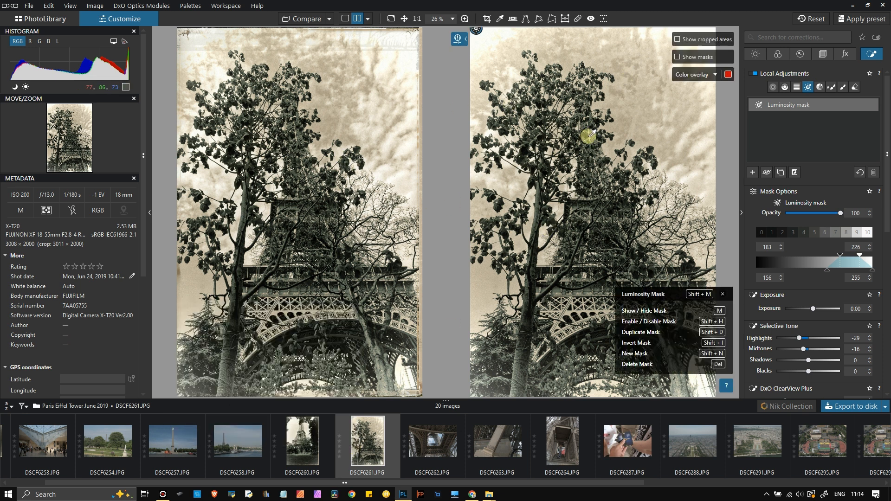
click(806, 89)
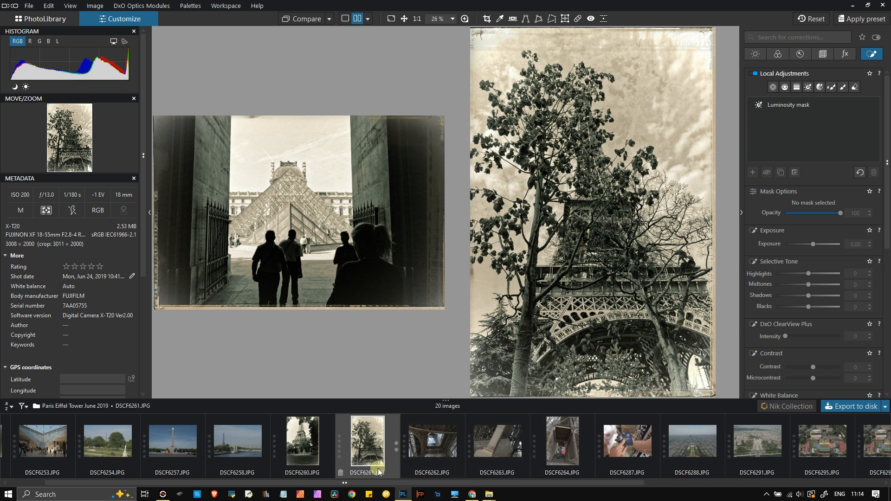
Step: Compare the edited DSCF6260.JPG and DSCF6261.JPG with the reference and look through the folder's other photos
click(310, 450)
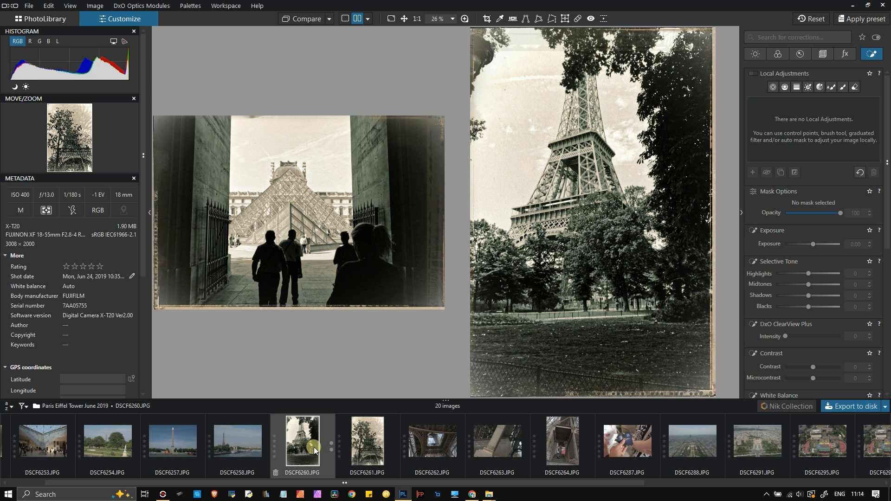
click(368, 450)
click(306, 450)
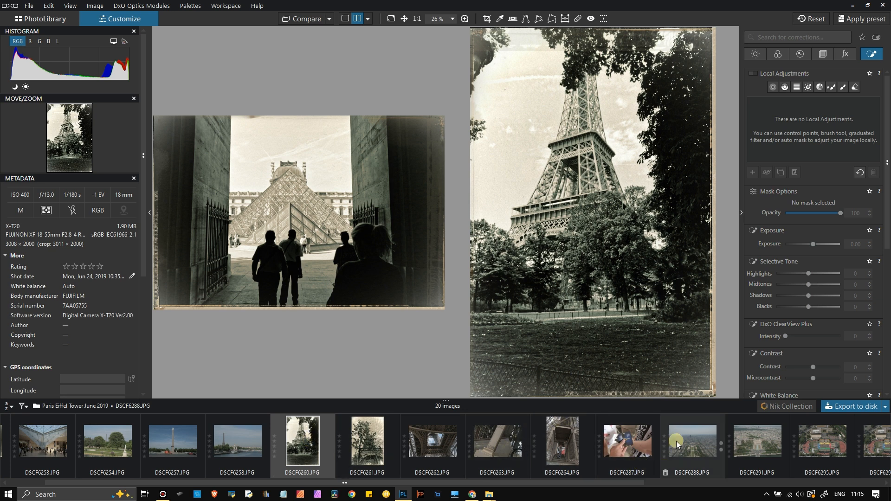
scroll(695, 442, down, 5)
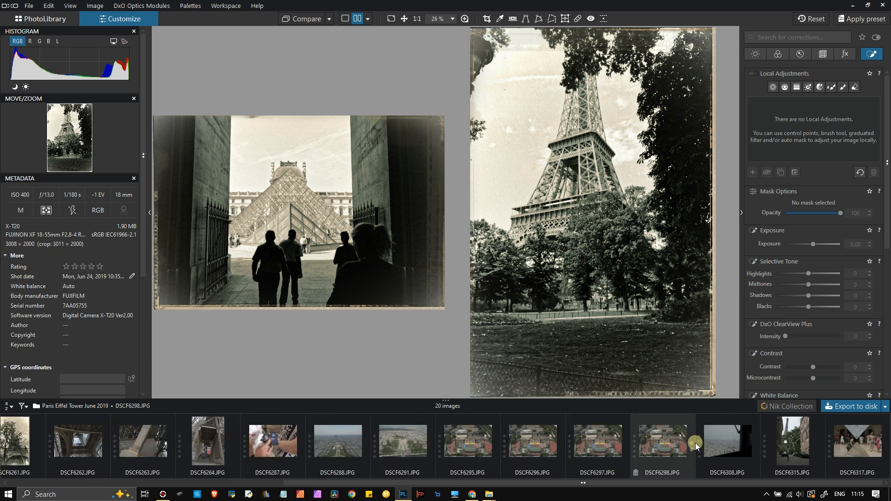
scroll(695, 443, up, 3)
scroll(696, 443, up, 4)
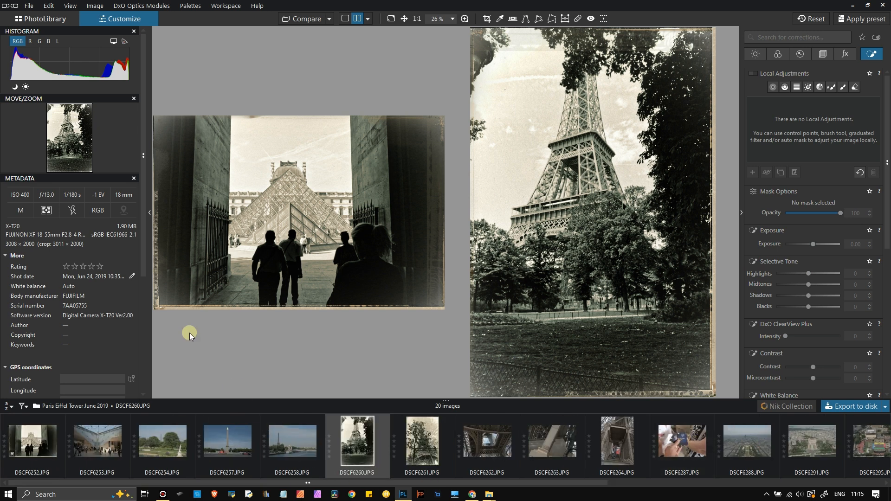
Step: Open the Paris déc 2017 folder in the photo library and enlarge the thumbnail area to show more rows
click(82, 19)
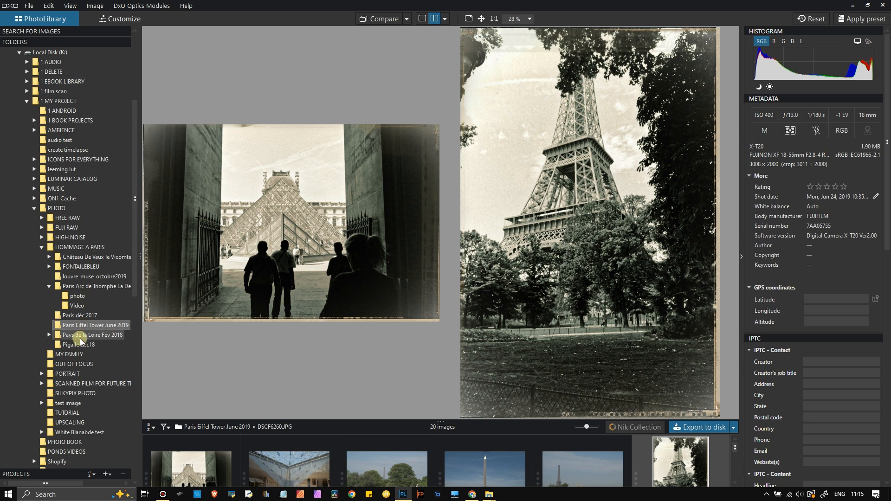
click(86, 316)
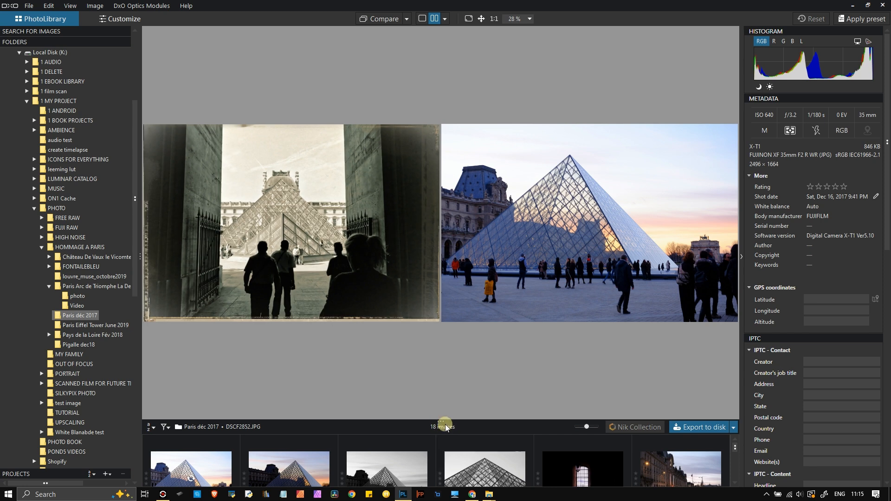
drag(446, 419, 446, 308)
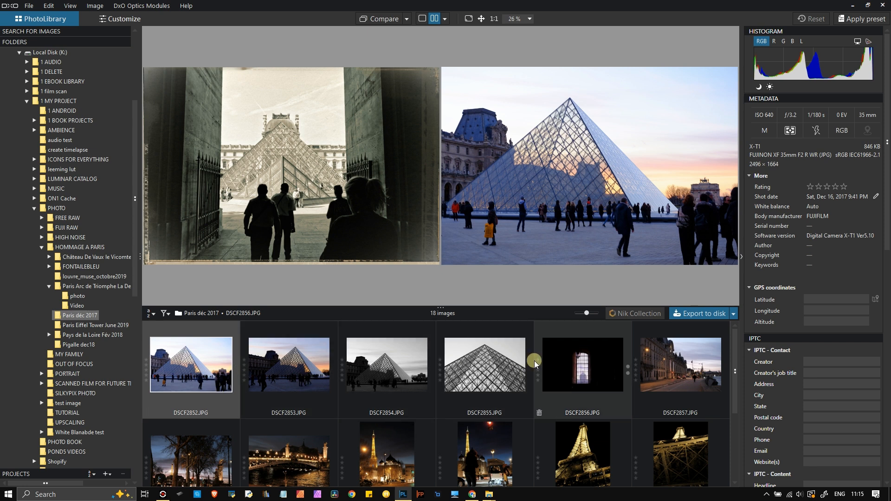
click(478, 370)
right_click(478, 370)
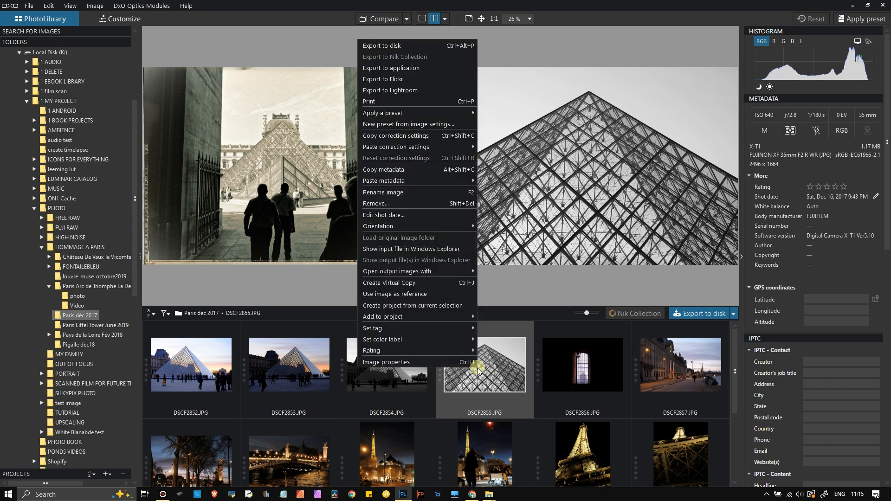
click(506, 382)
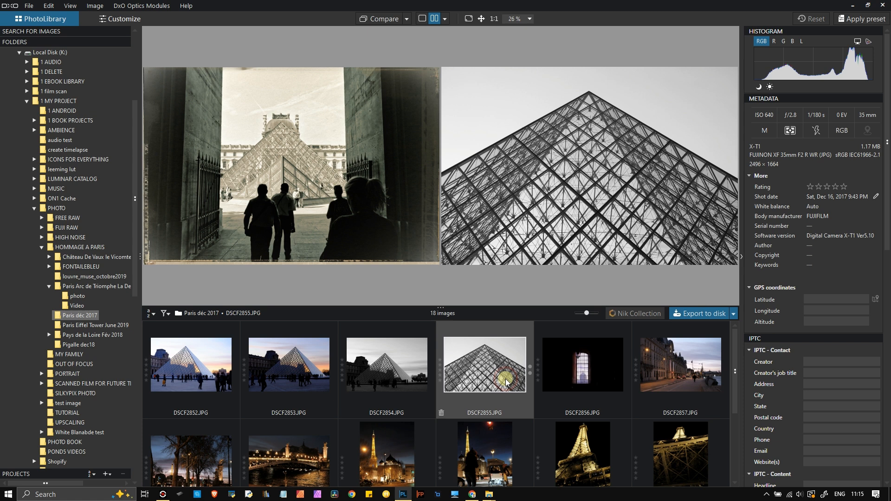
Step: Select the dusk street photo DSCF2857.JPG and paste the copied correction settings onto it
click(718, 381)
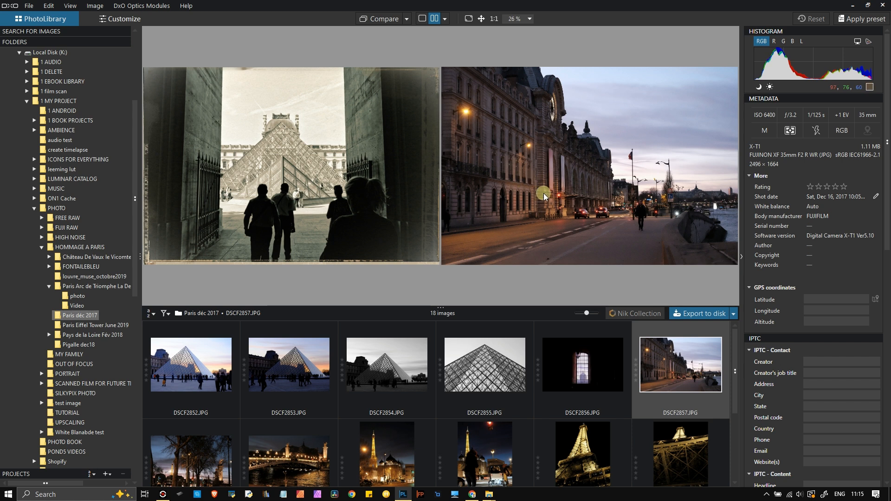
right_click(619, 225)
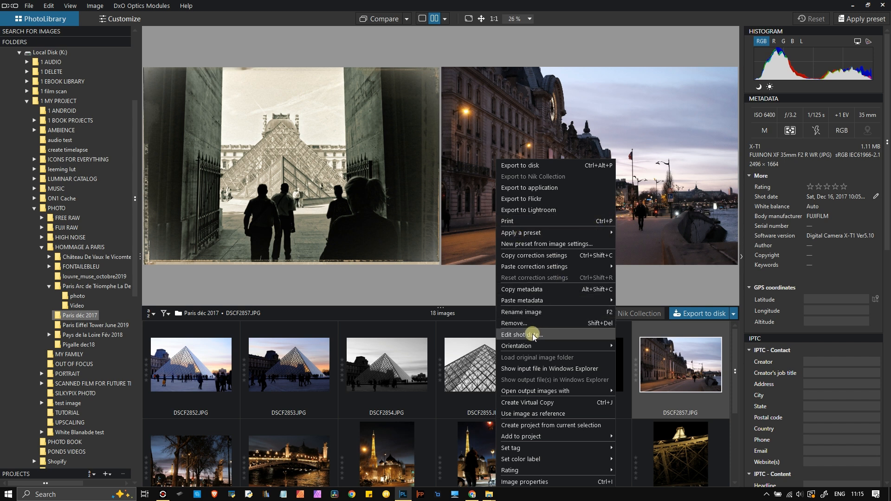
mouse_move(520, 302)
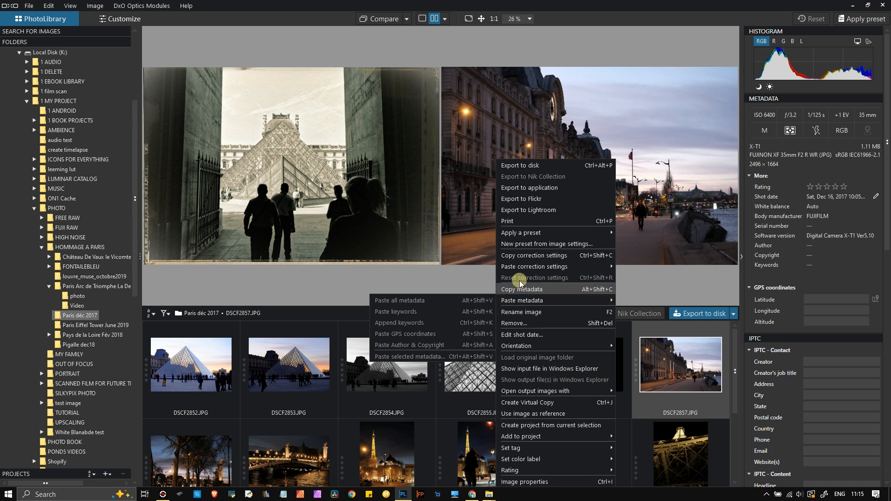
mouse_move(519, 266)
click(453, 301)
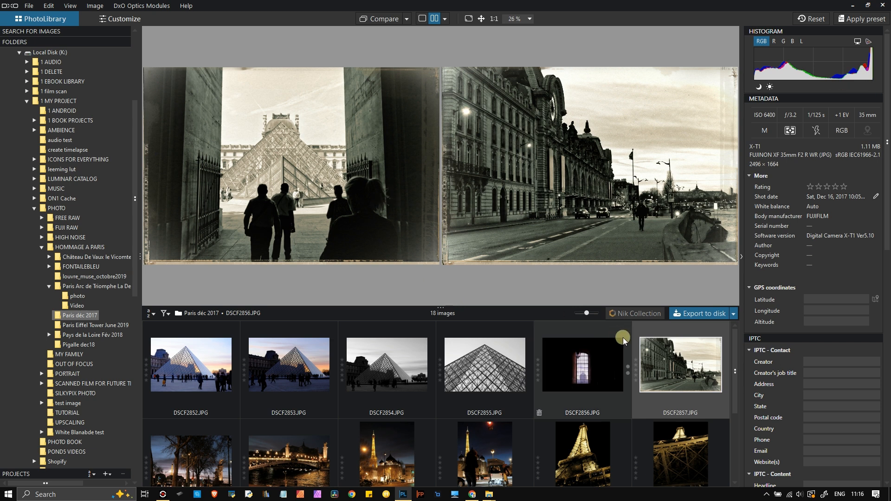
Step: Browse the folder's thumbnails and select the night-time Eiffel Tower photo DSCF2874.JPG
scroll(594, 369, down, 3)
scroll(595, 377, up, 2)
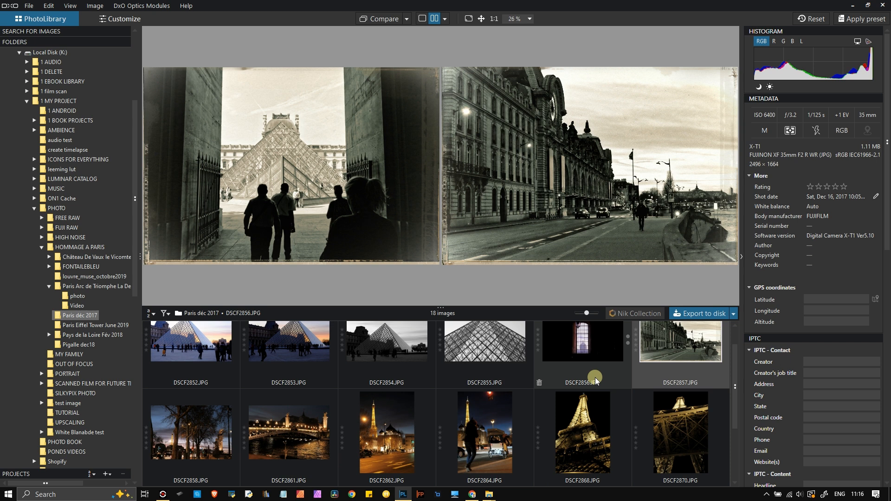
scroll(595, 380, up, 1)
scroll(595, 380, down, 2)
scroll(596, 381, up, 2)
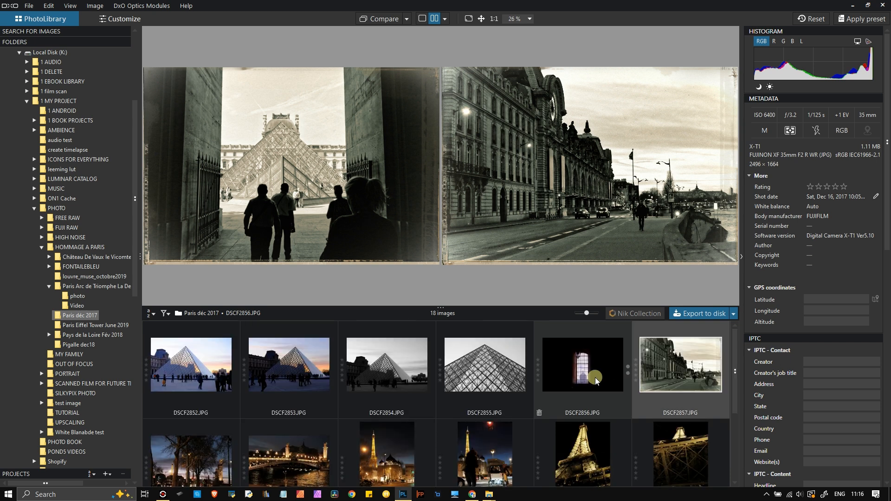
scroll(429, 404, down, 2)
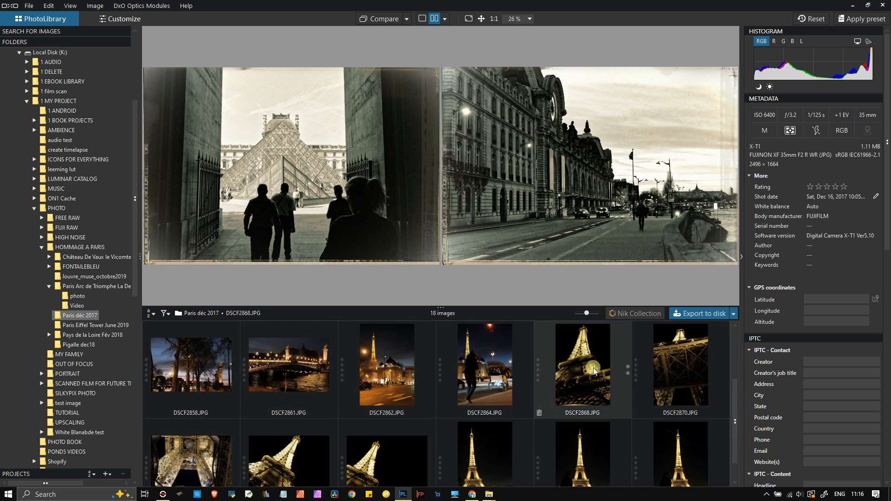
scroll(593, 369, down, 1)
click(486, 462)
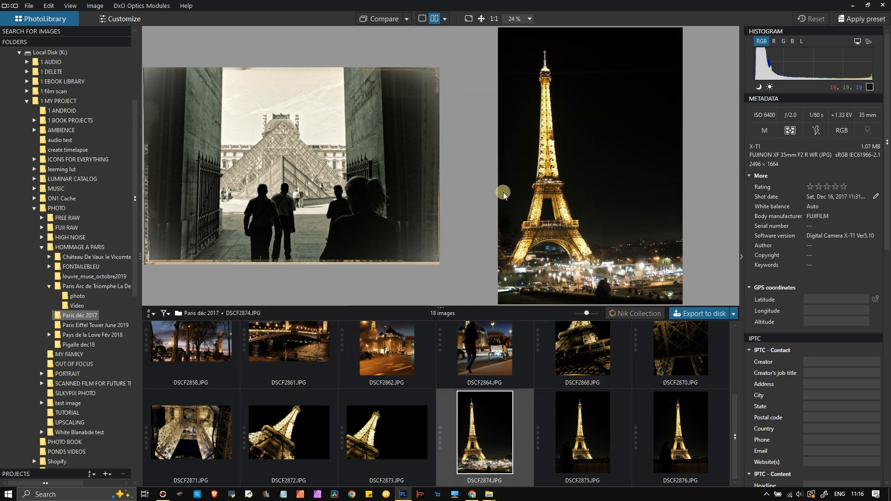
Step: Inspect DSCF2874.JPG alone in full screen, zooming in on the tower's base, and return to side-by-side viewing with the reference
click(422, 19)
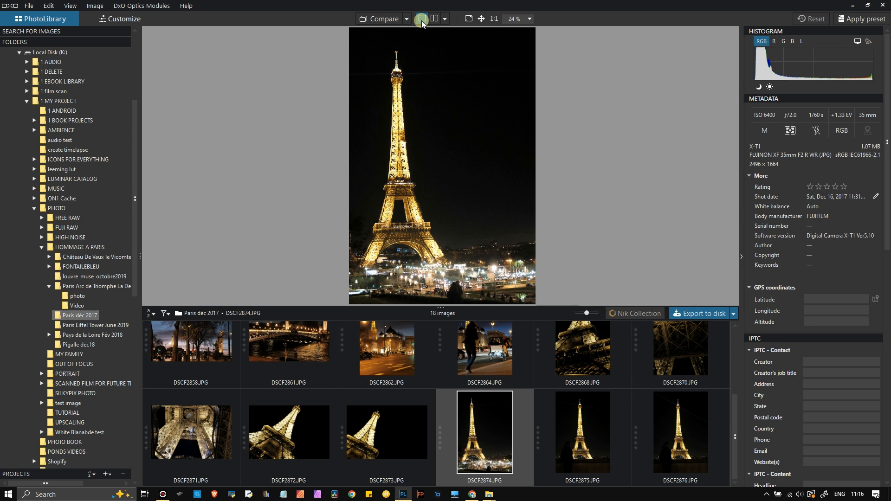
click(464, 23)
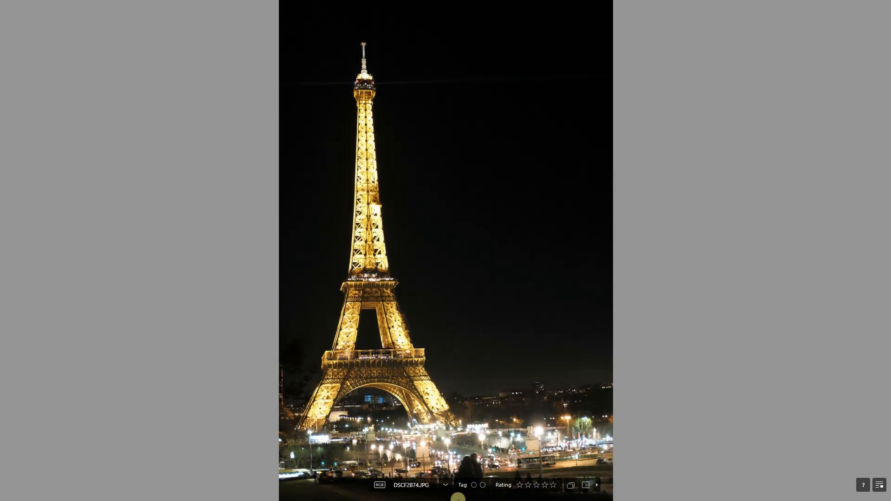
click(416, 455)
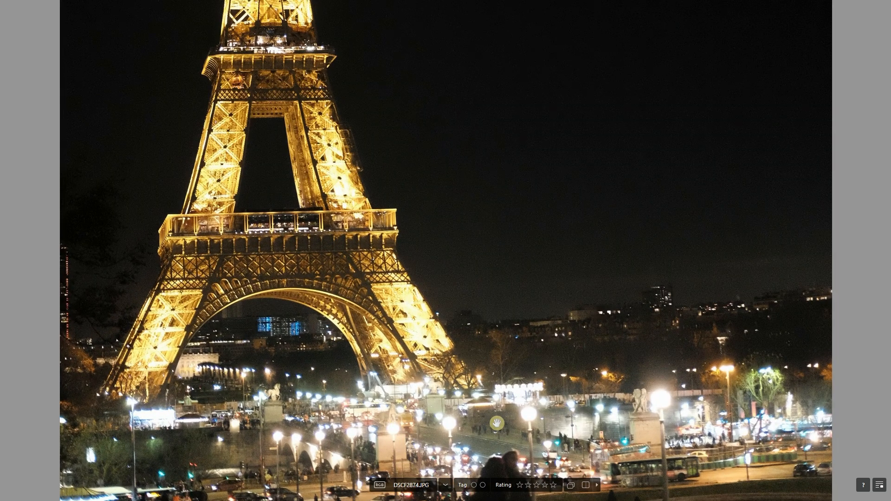
click(407, 435)
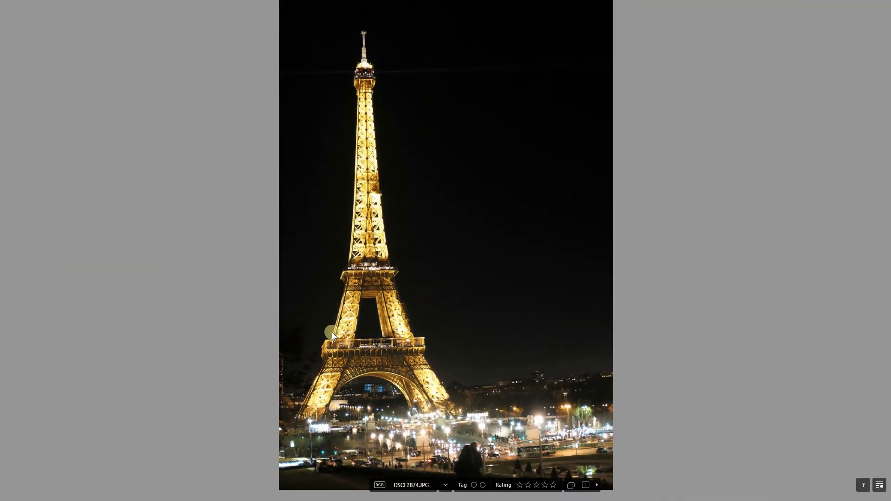
key(Escape)
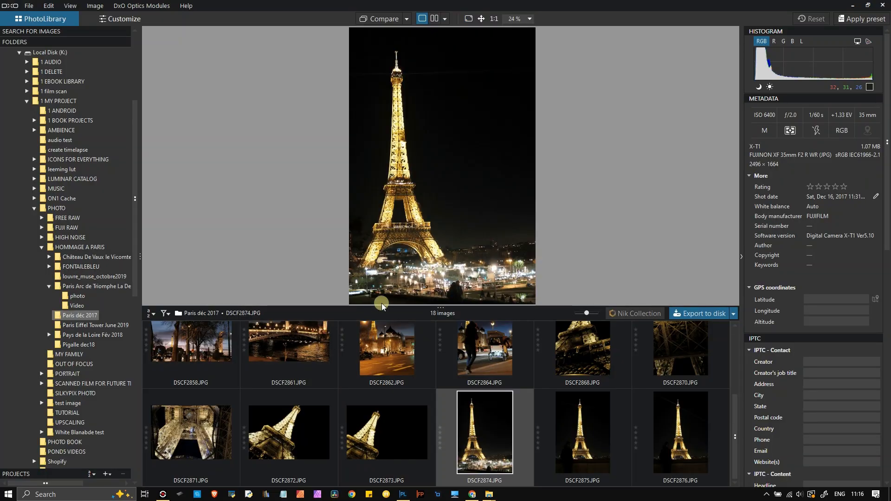
click(435, 18)
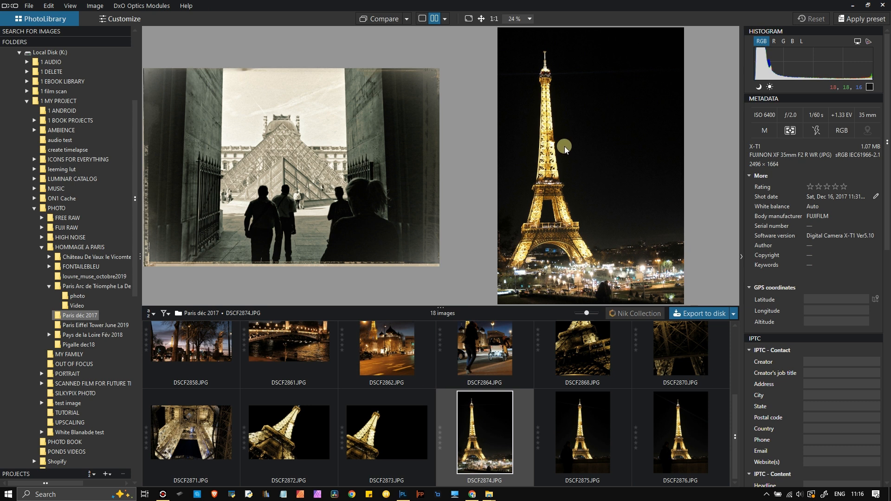
Step: Paste the copied global adjustments onto the Eiffel Tower photo DSCF2874.JPG and check the result in full screen
right_click(572, 222)
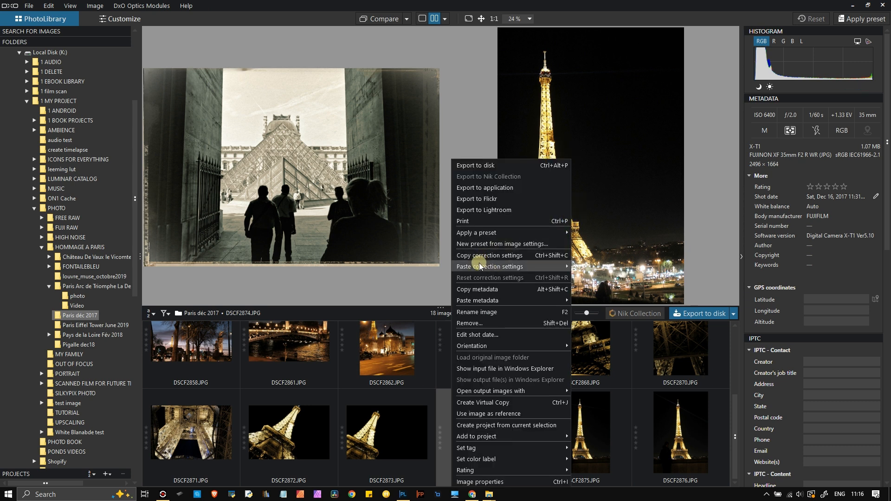
mouse_move(476, 269)
click(412, 300)
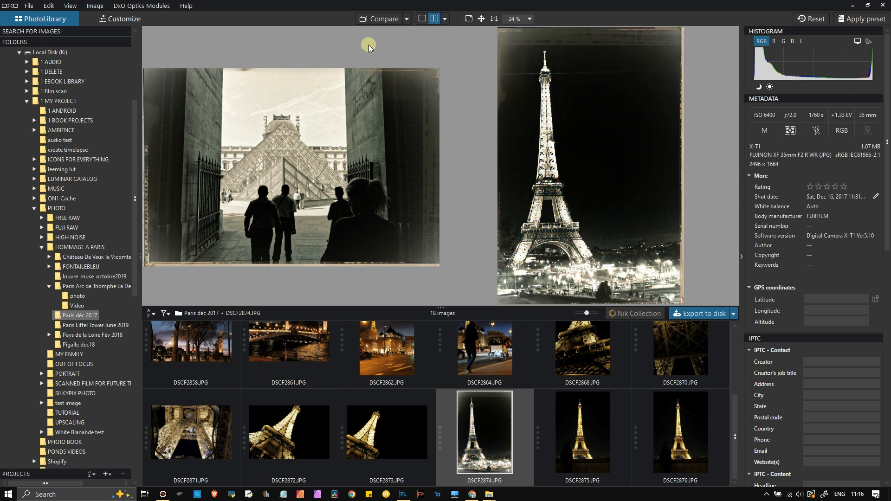
click(470, 18)
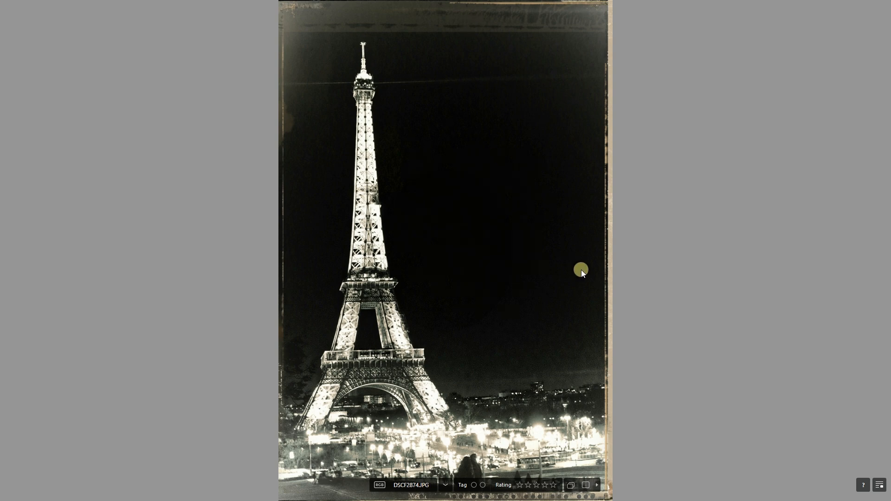
key(Escape)
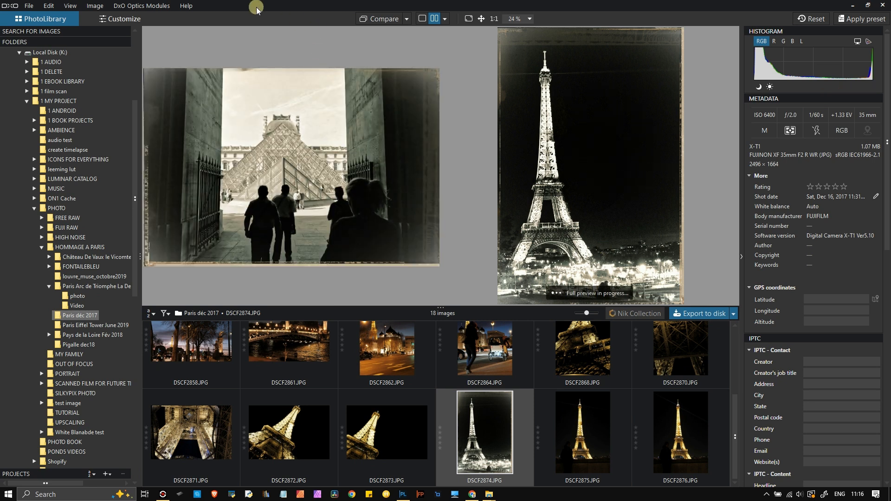
Step: Open DSCF2874.JPG for customizing and enable the automatic Perspective correction among the geometry corrections
click(106, 19)
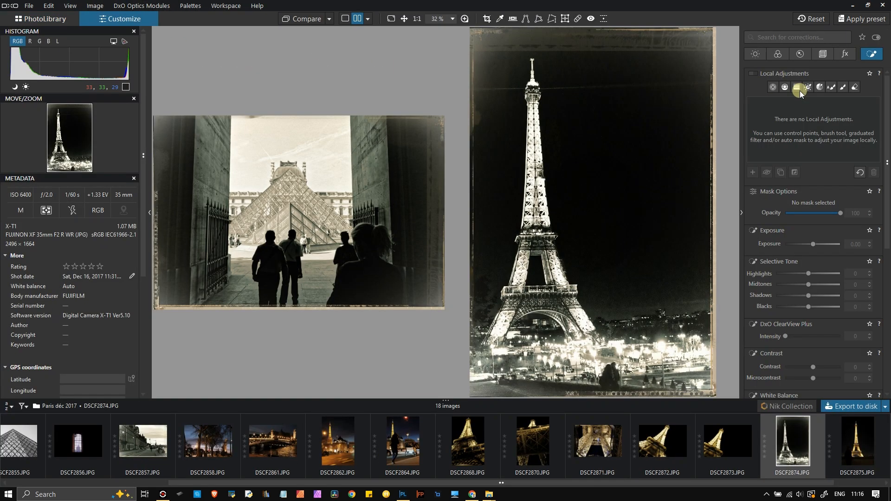
click(823, 54)
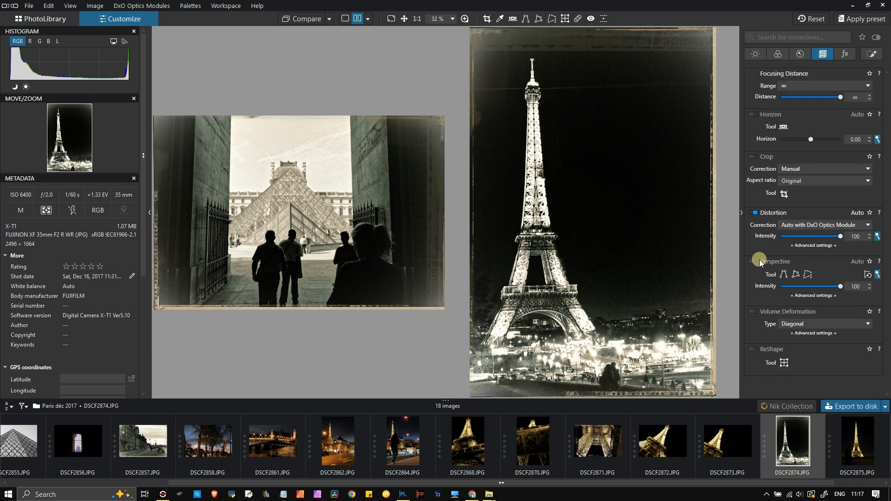
click(756, 262)
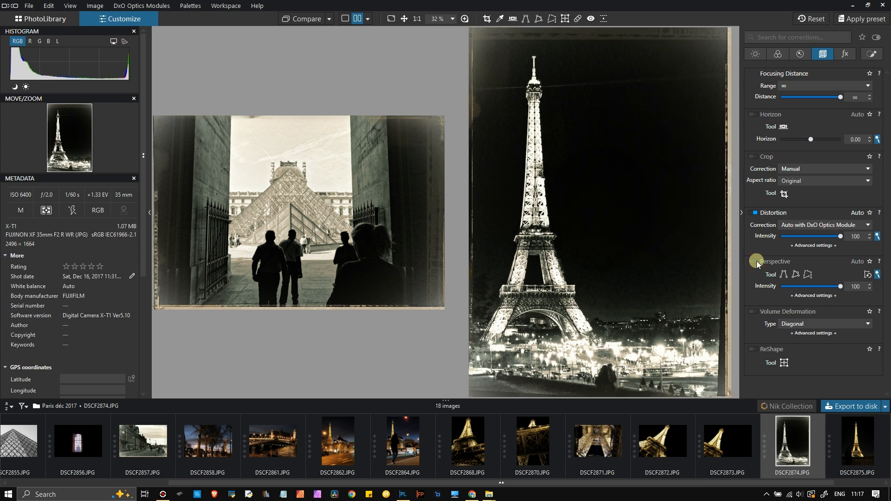
click(756, 263)
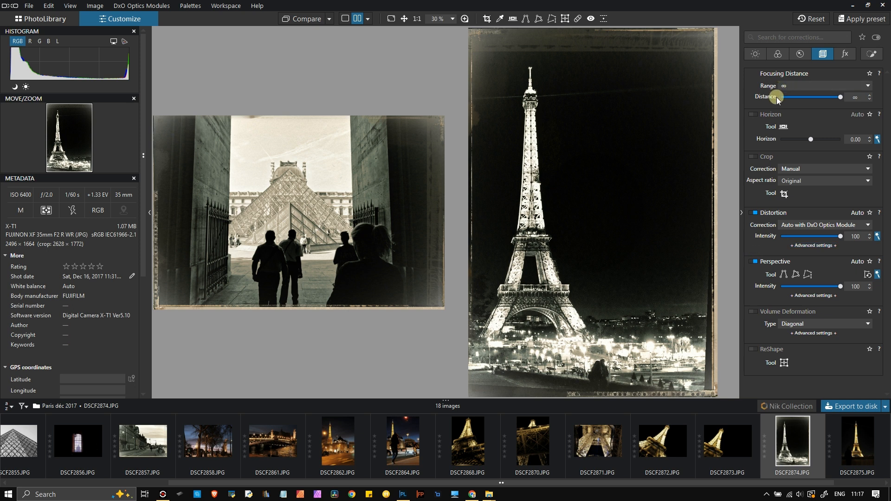
Step: Enable Crop on DSCF2874.JPG and set its correction to Auto based on keystoning / horizon
click(756, 158)
click(789, 169)
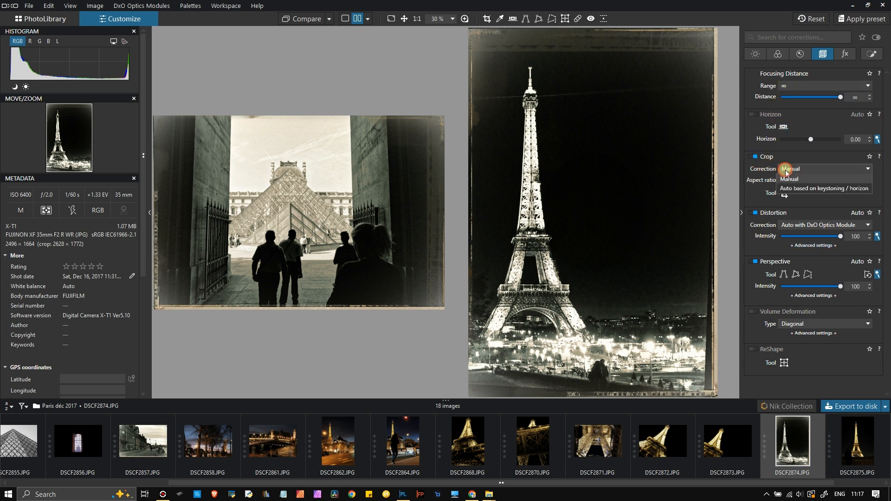
click(789, 183)
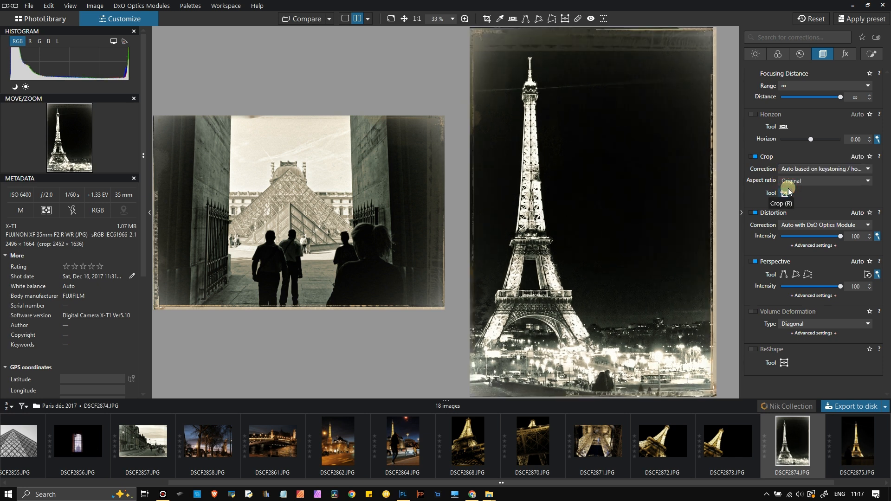
Step: Compare several other night shots with the reference and select the illuminated bridge photo DSCF2861.JPG
scroll(342, 456, down, 1)
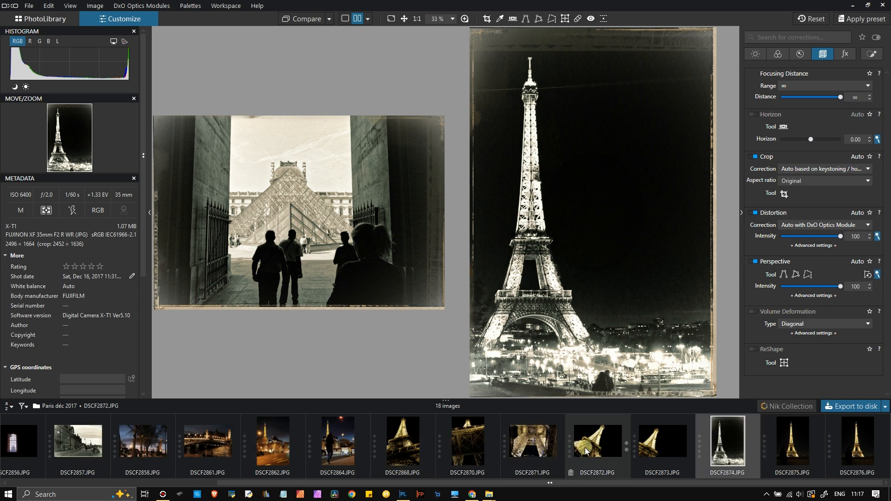
click(605, 443)
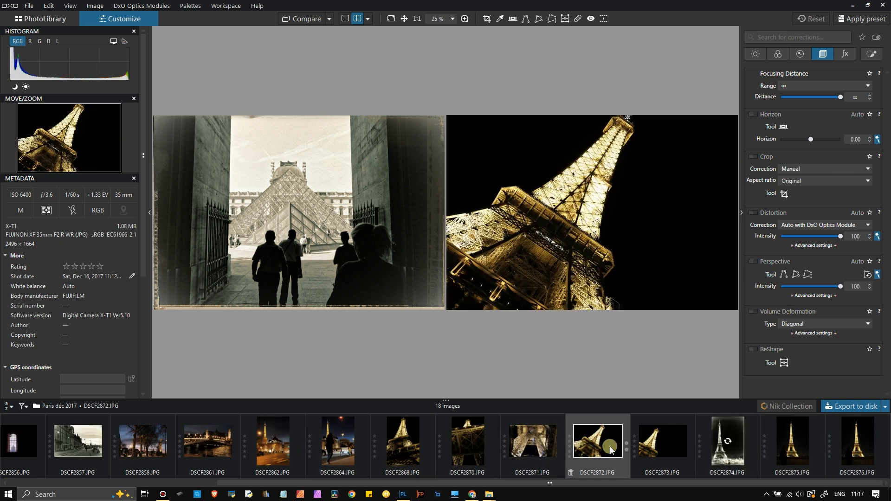
click(669, 452)
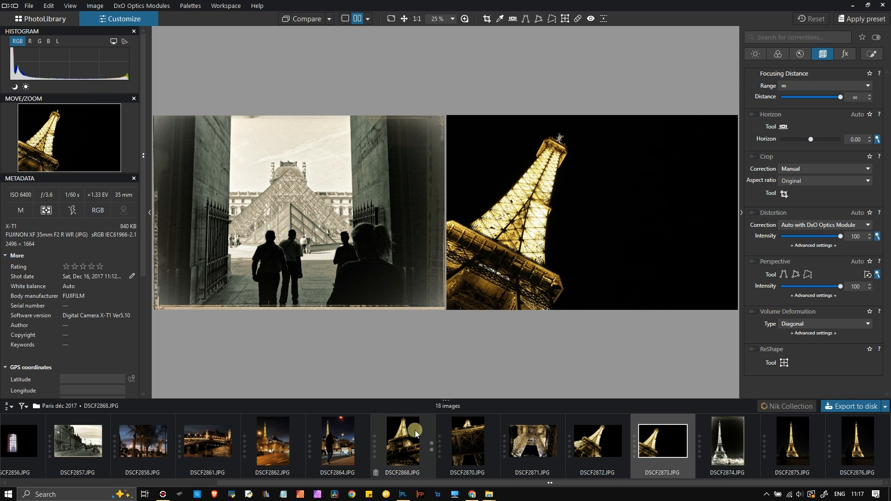
click(286, 452)
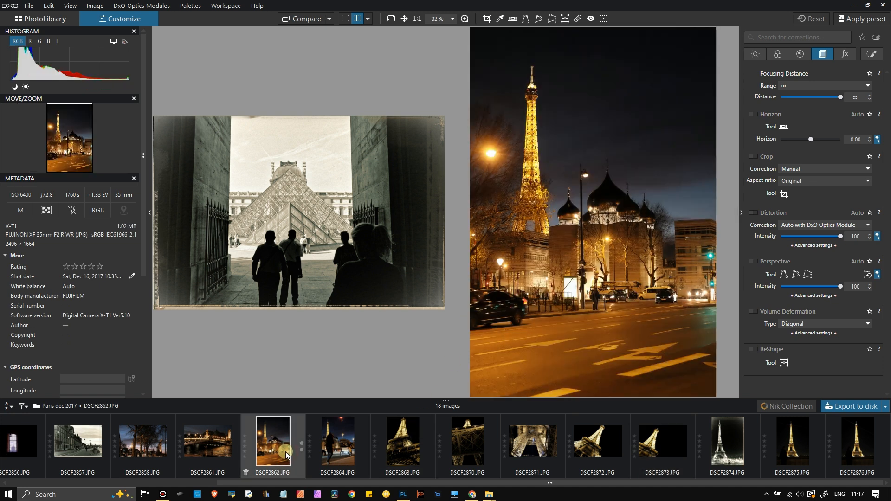
click(208, 449)
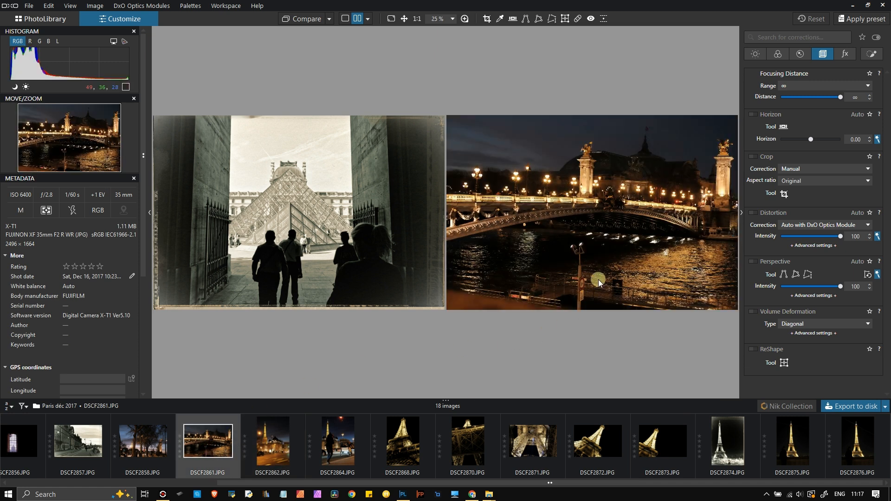
Step: Paste the copied global adjustments onto the bridge photo DSCF2861.JPG and view it fitted beside the reference
right_click(446, 159)
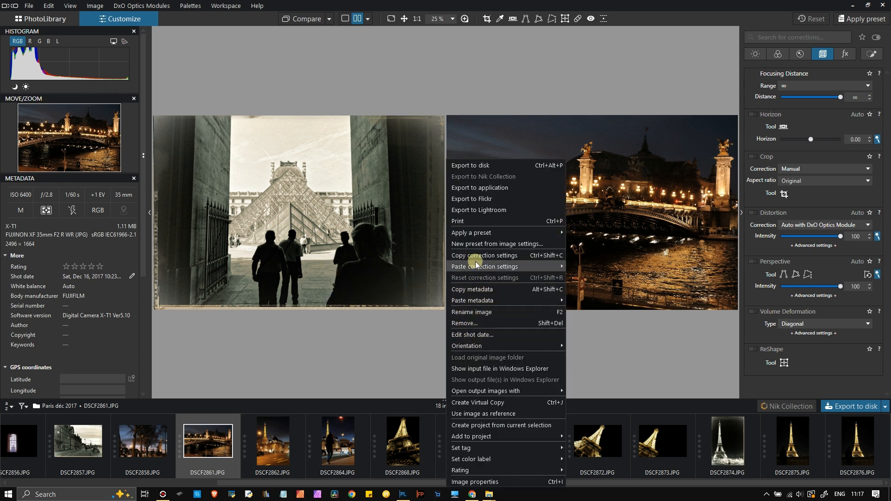
mouse_move(464, 266)
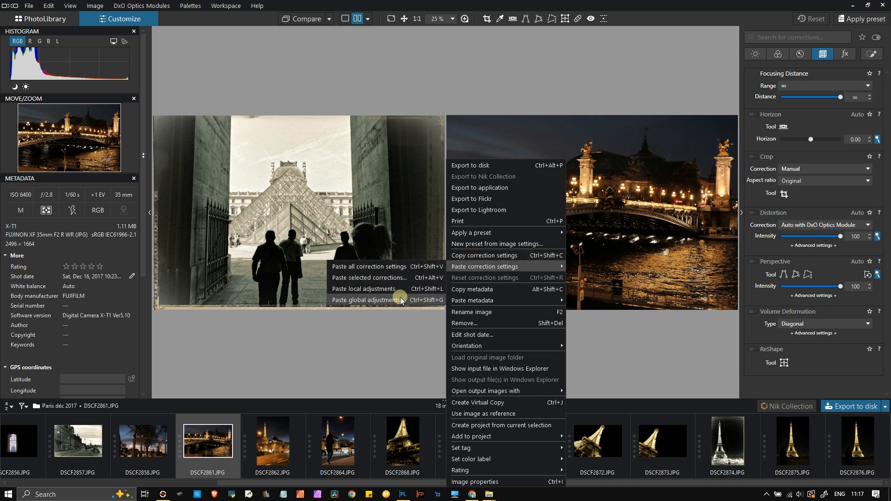
click(414, 299)
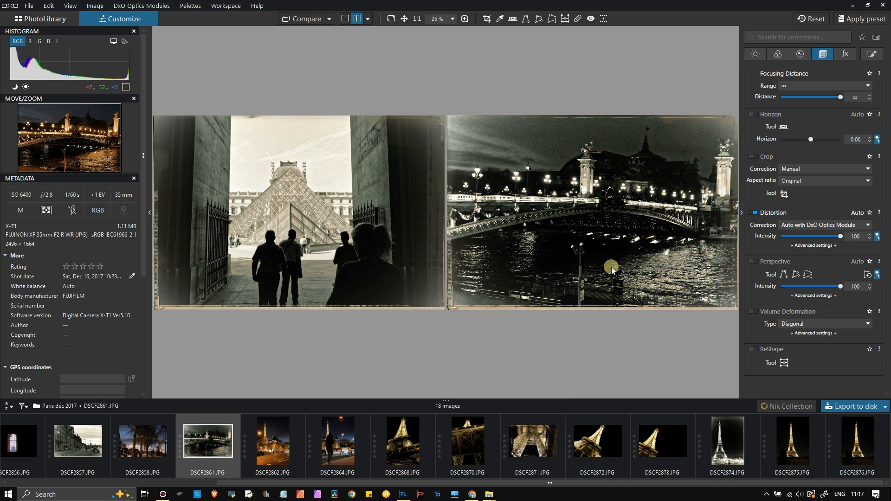
click(392, 19)
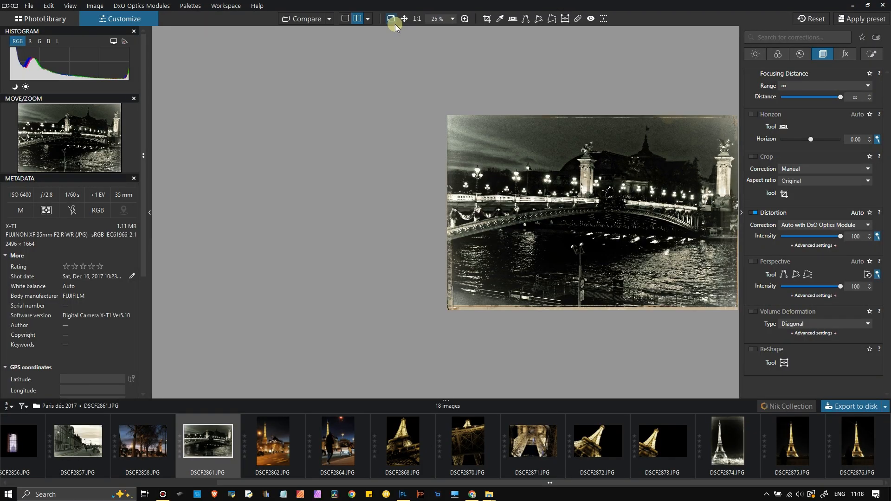
Step: Return to the photo library and look through the thumbnails of the Paris déc 2017 folder
click(36, 18)
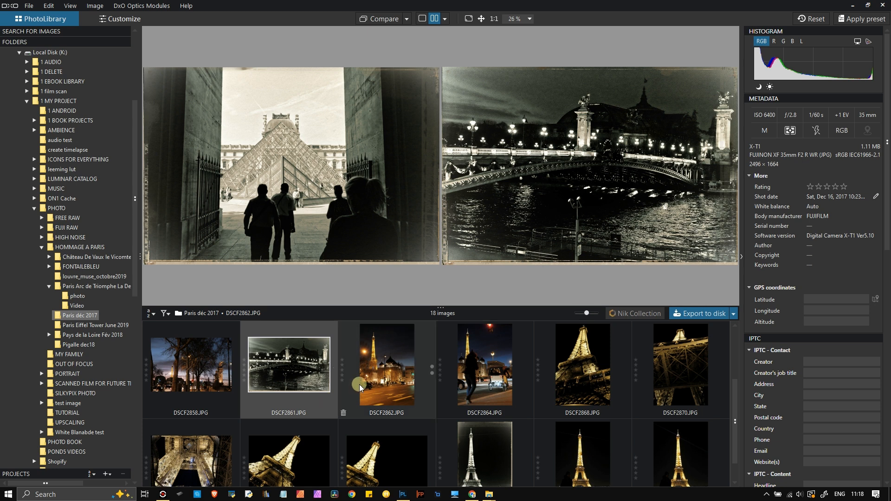
click(163, 495)
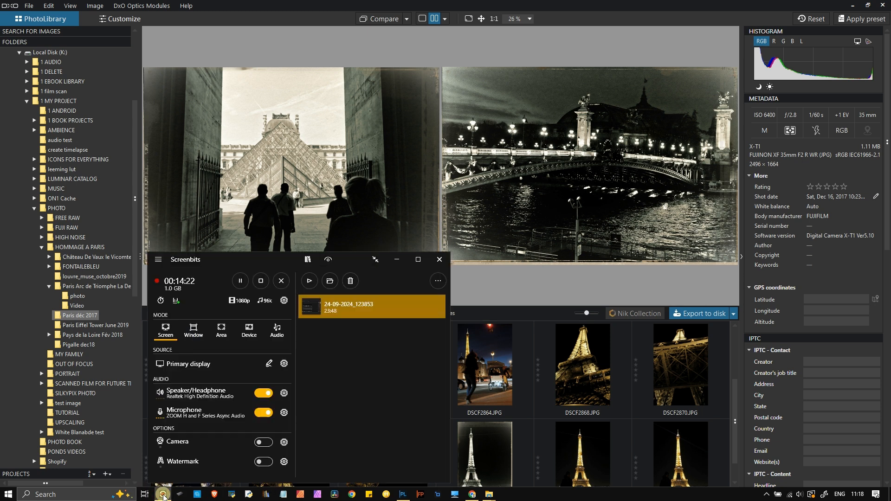
click(162, 495)
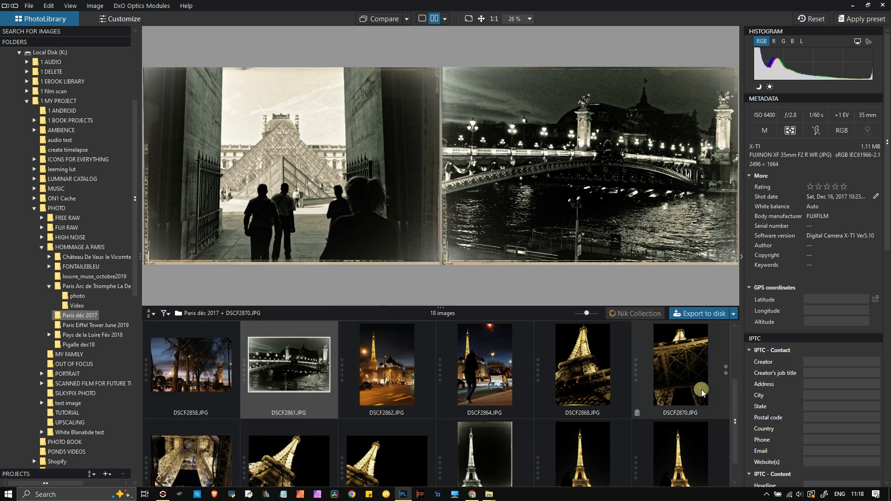
scroll(683, 407, down, 1)
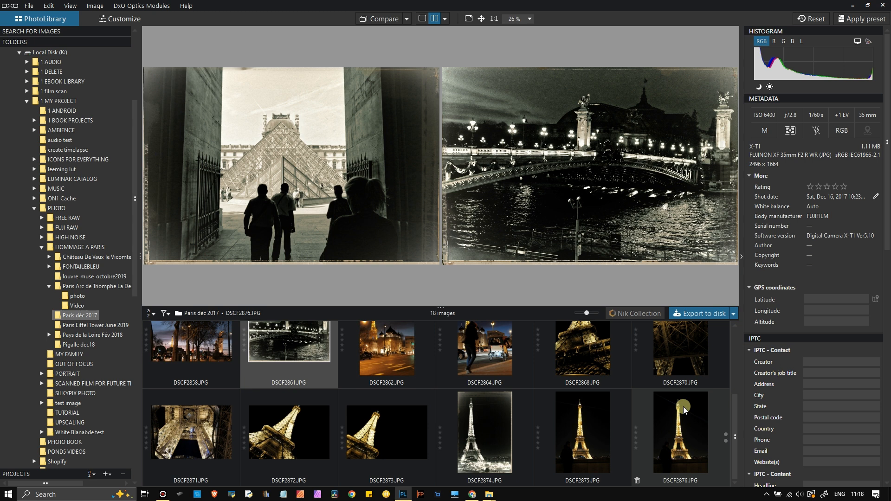
scroll(683, 406, up, 3)
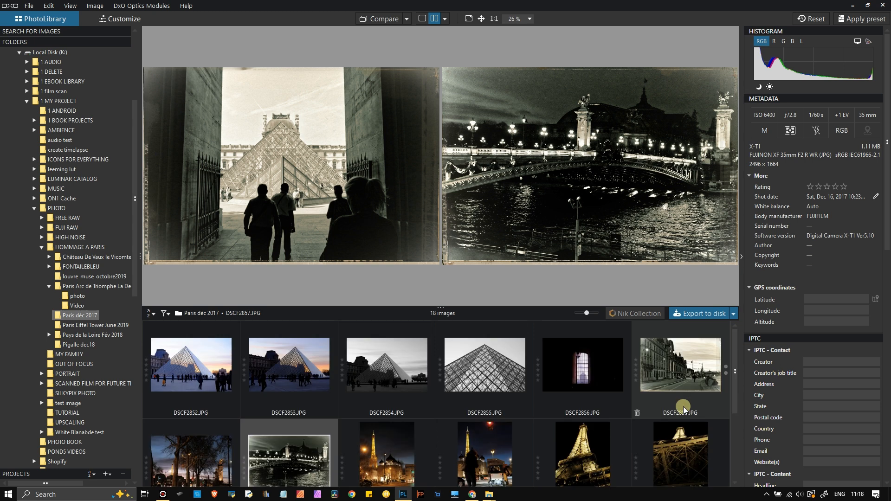